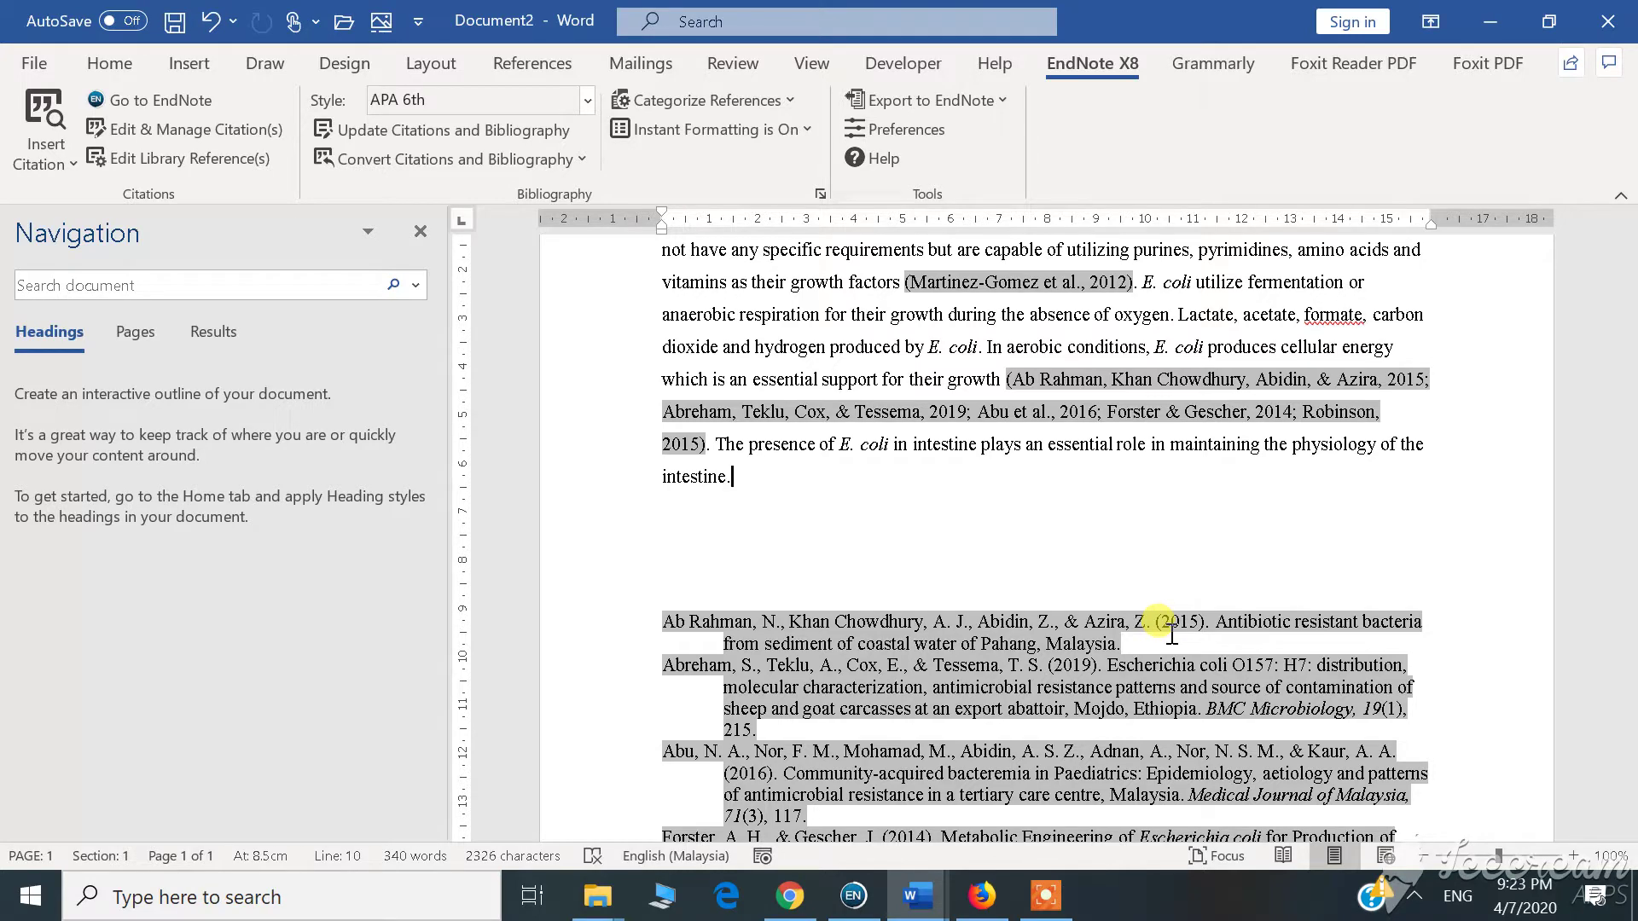
Step: Open the APA 6th output style for editing in EndNote, starting from Word, and display its citation sort order settings
click(1010, 378)
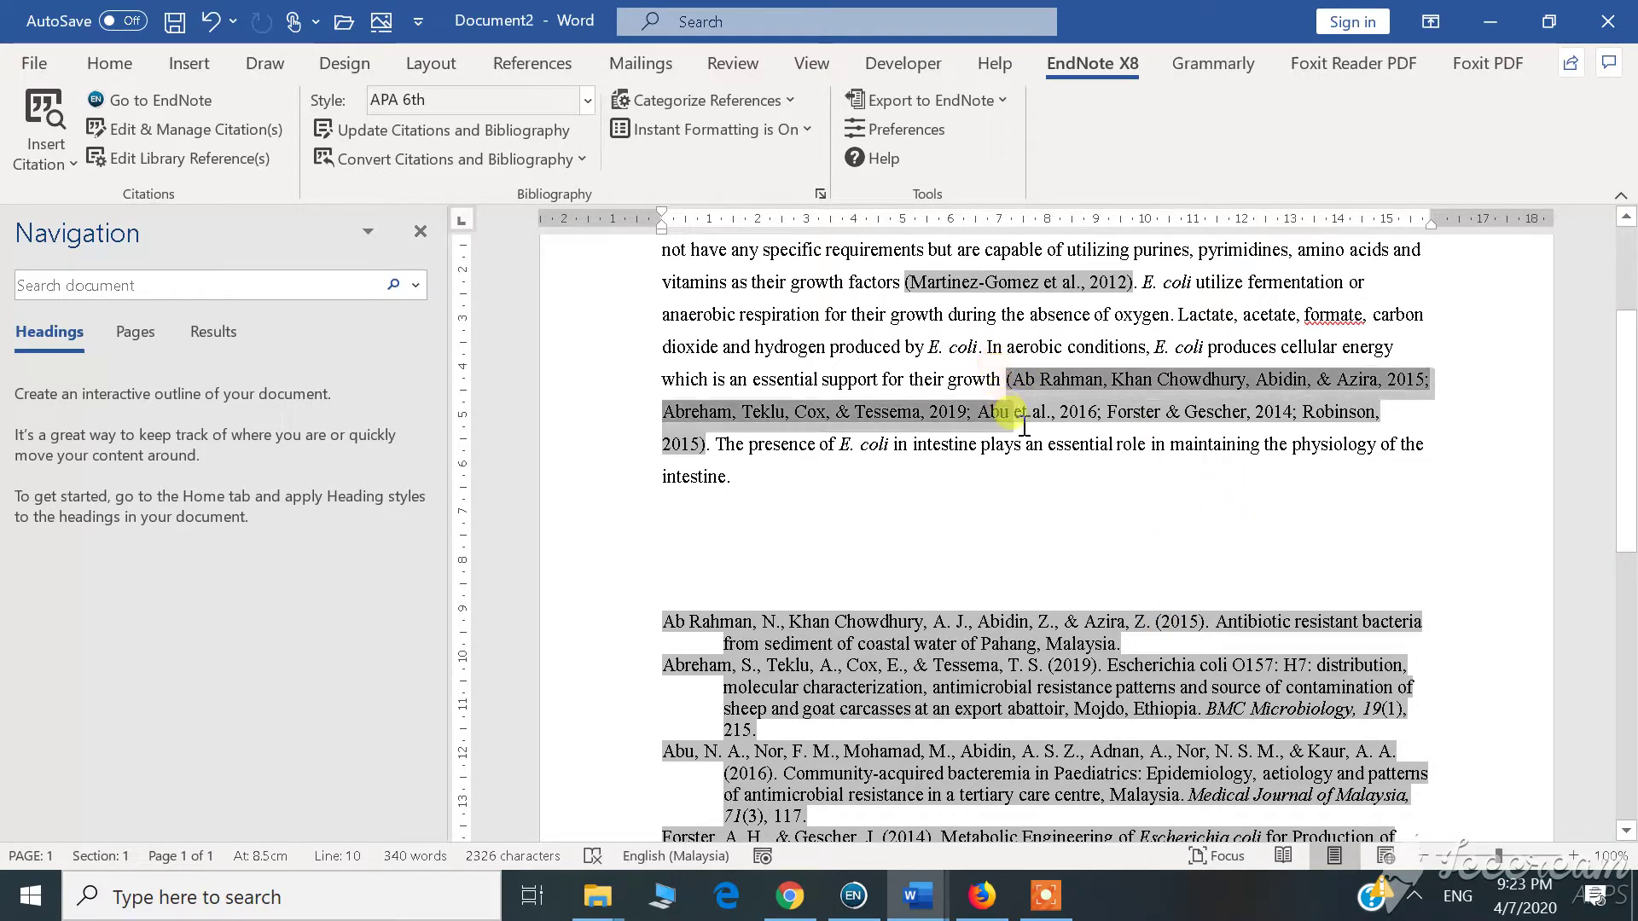
drag(1051, 414, 1378, 415)
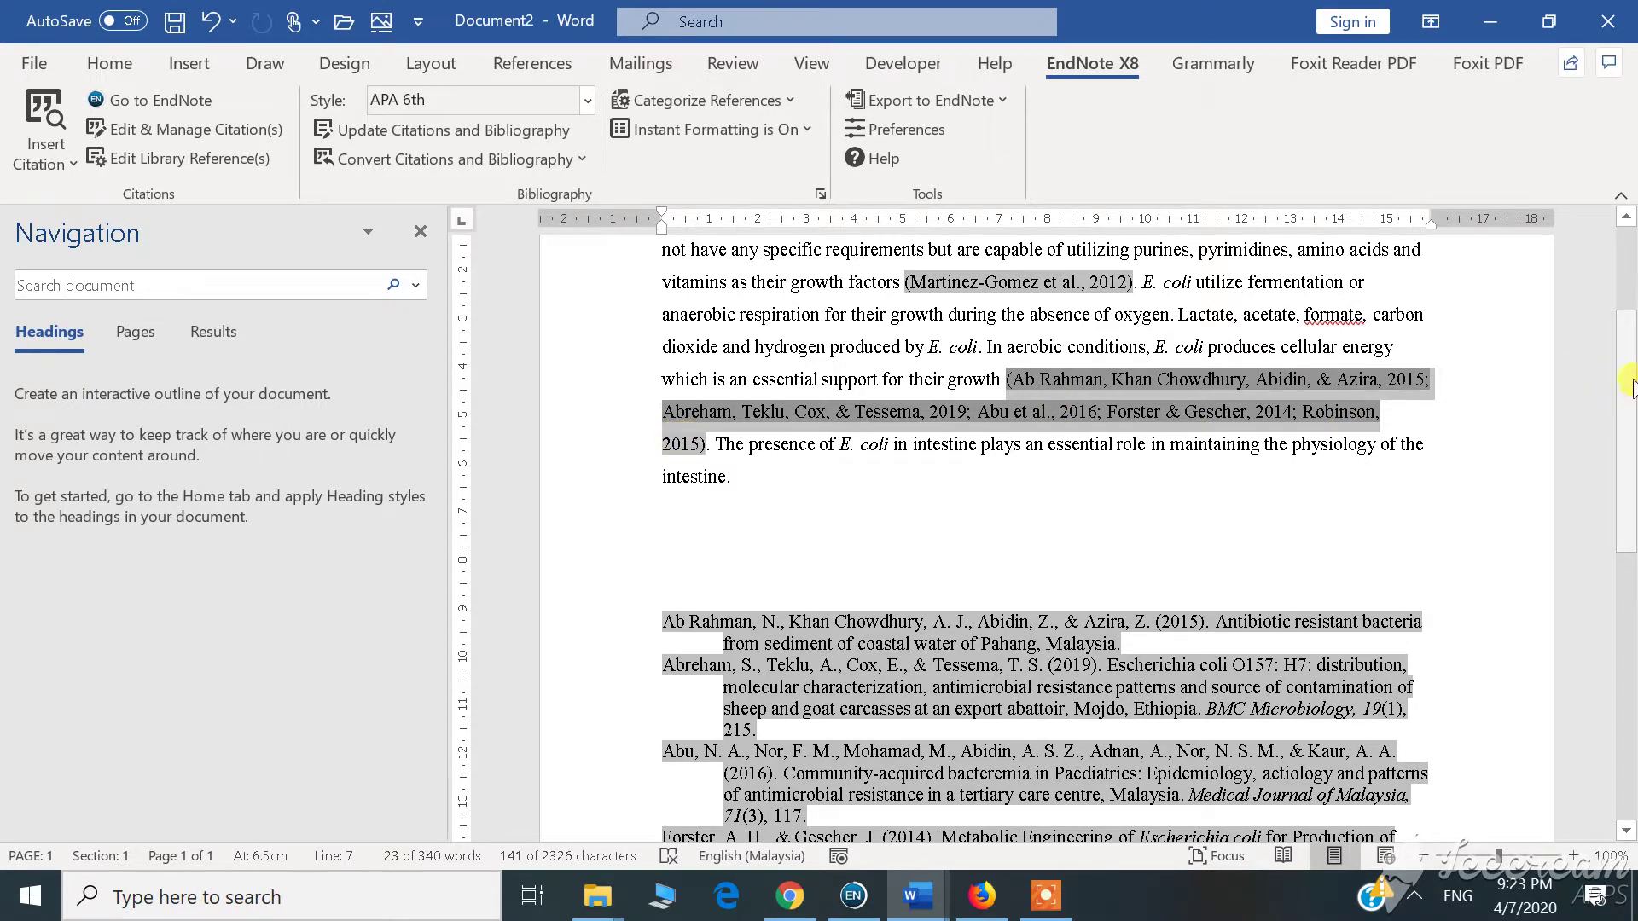
click(172, 104)
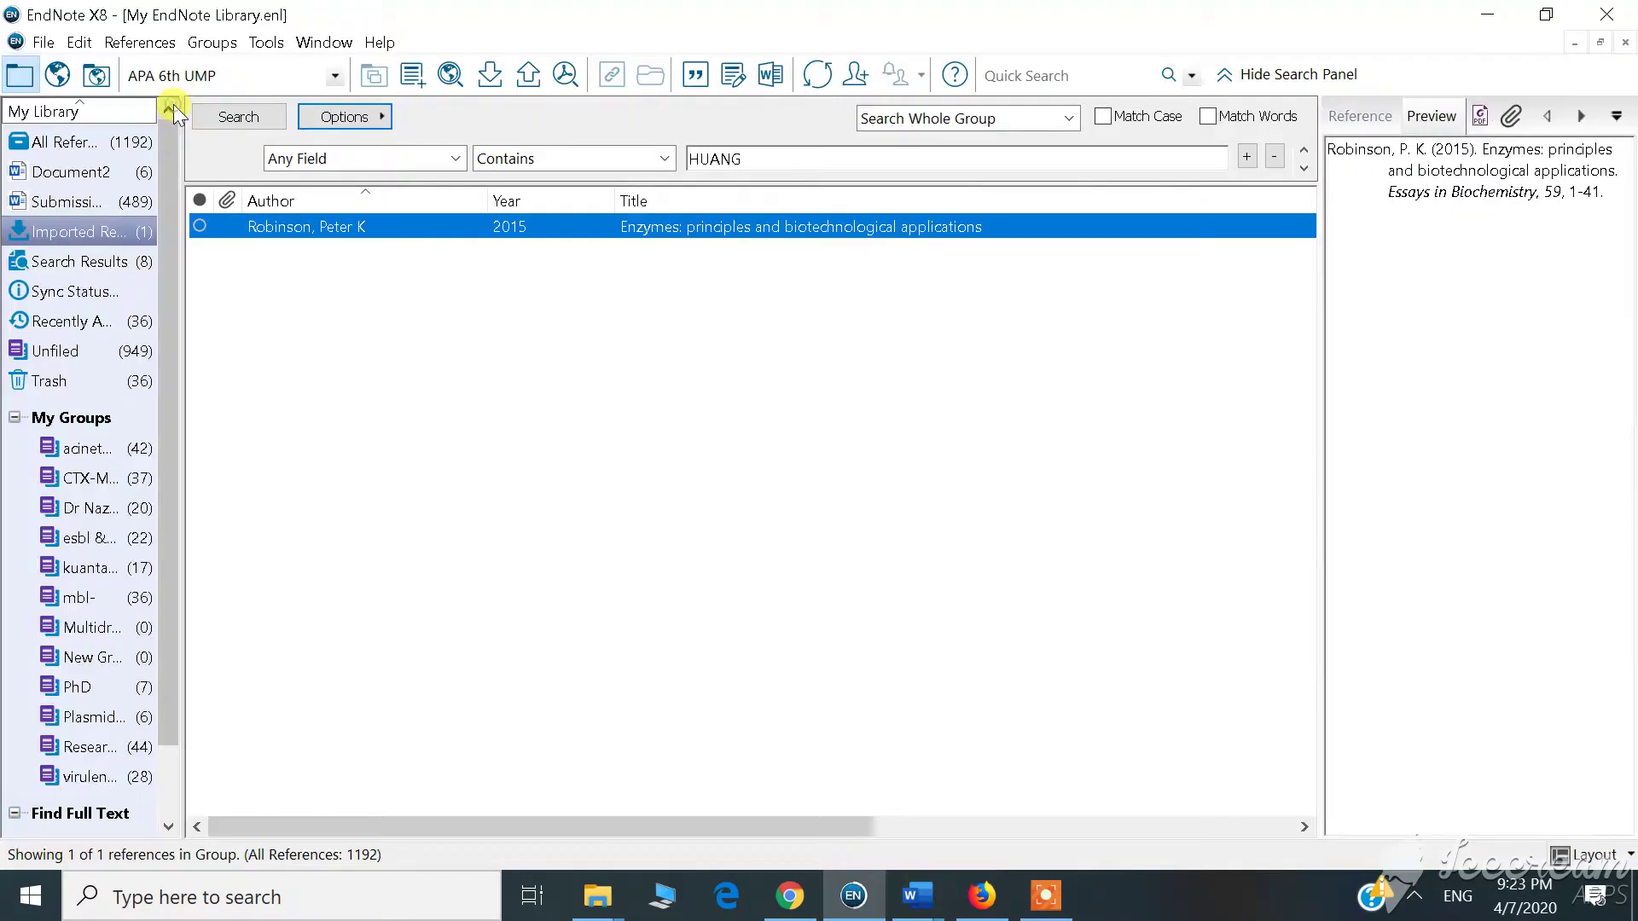
click(78, 43)
mouse_move(140, 407)
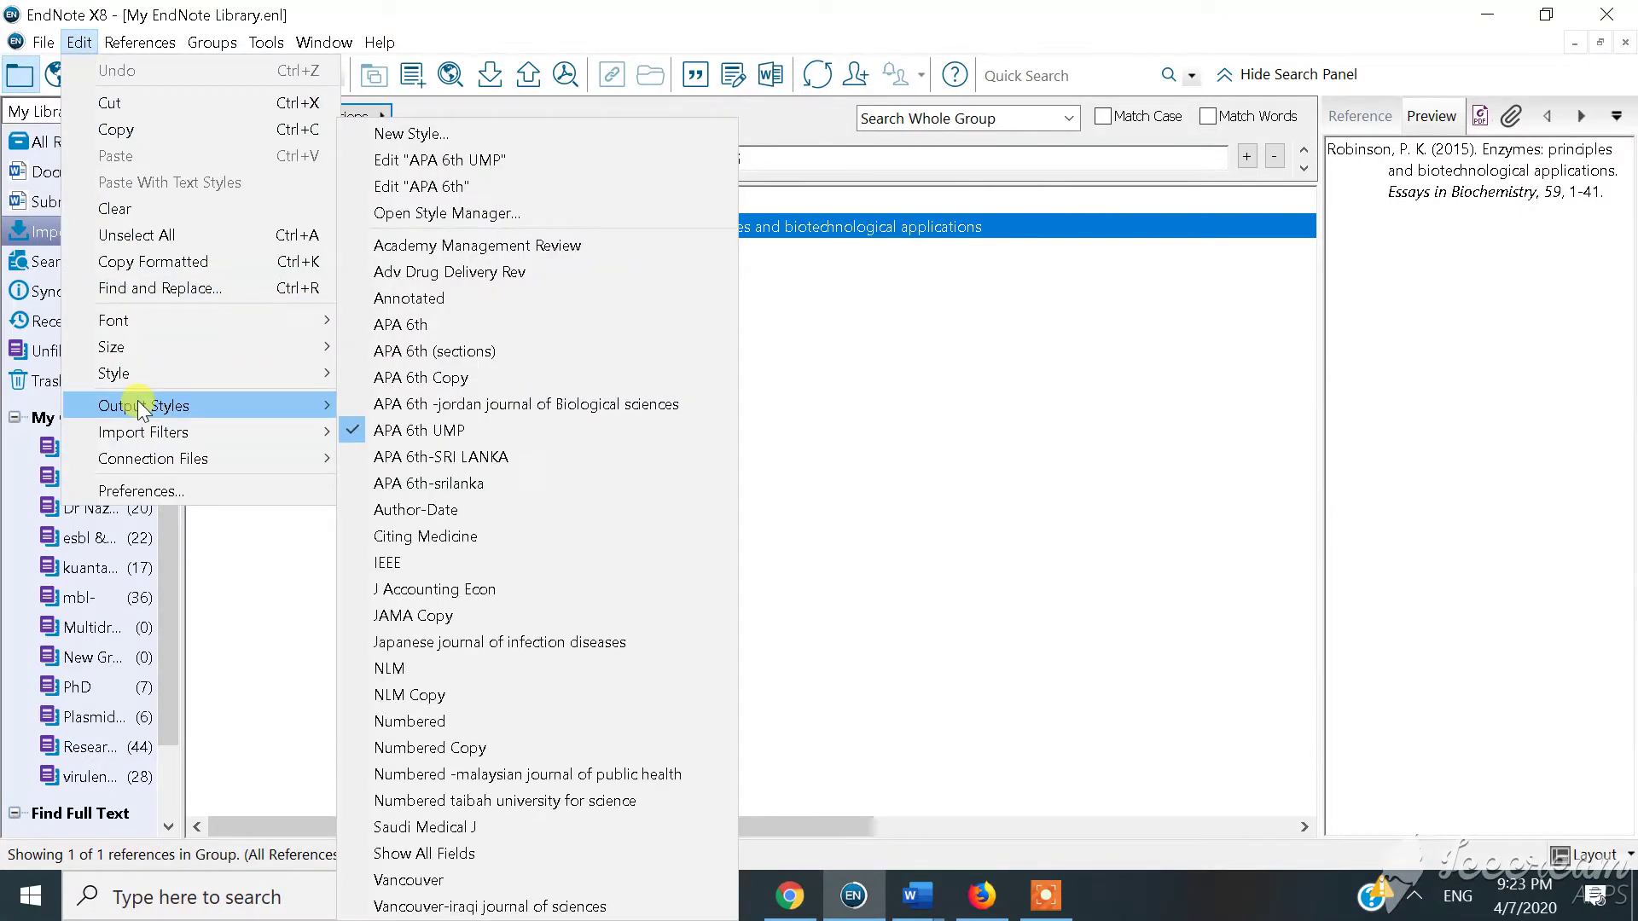
click(466, 187)
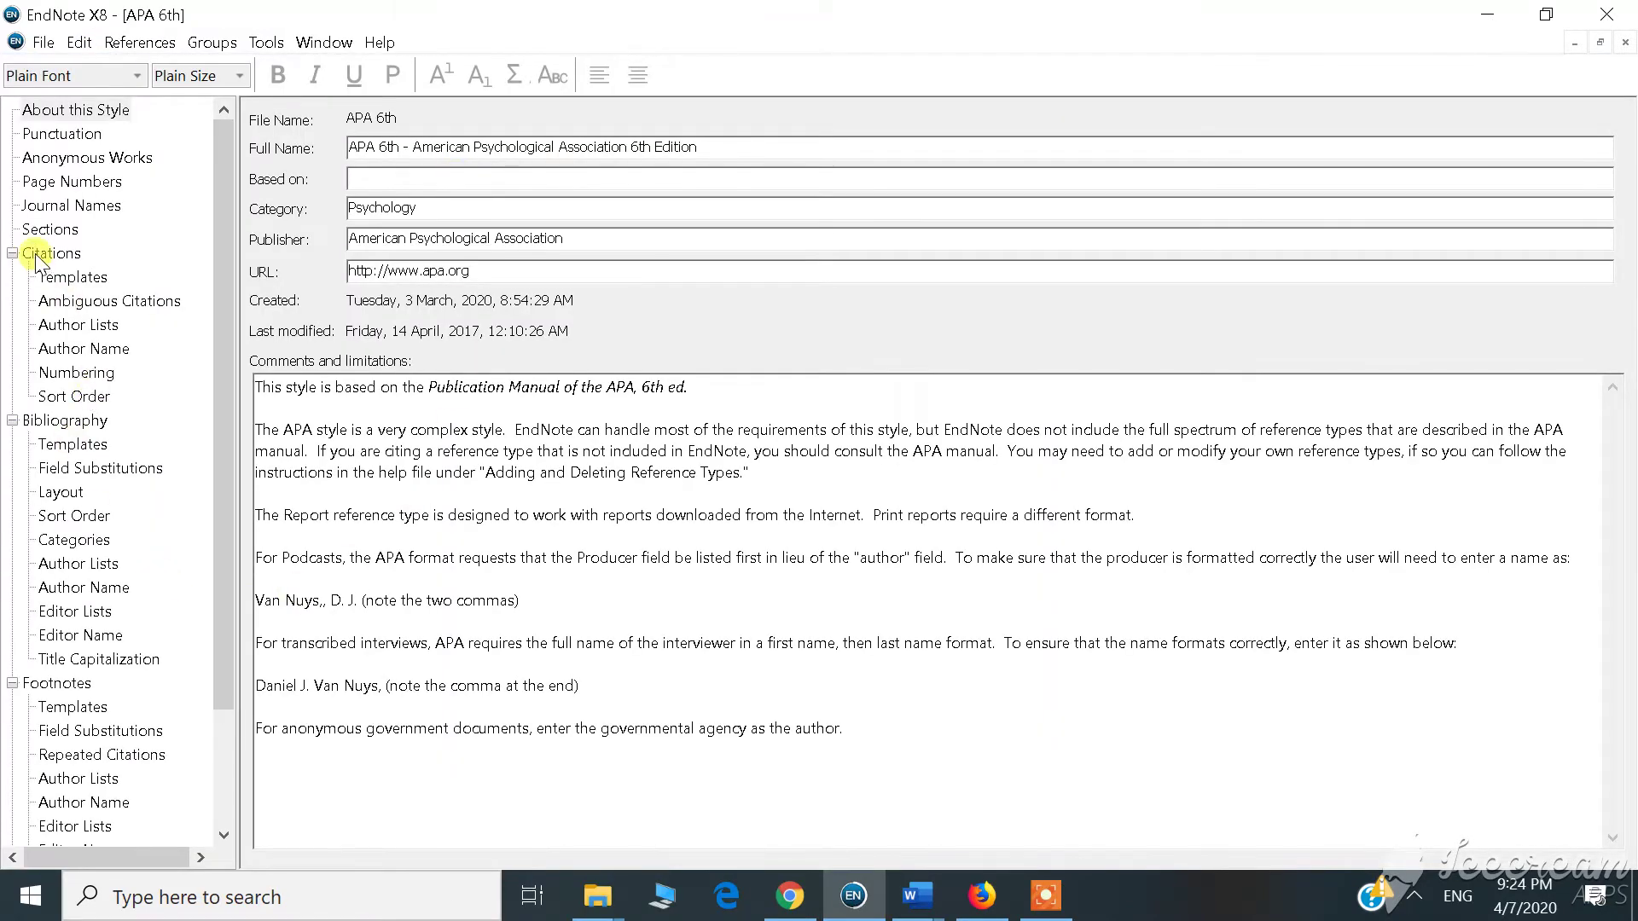
click(86, 397)
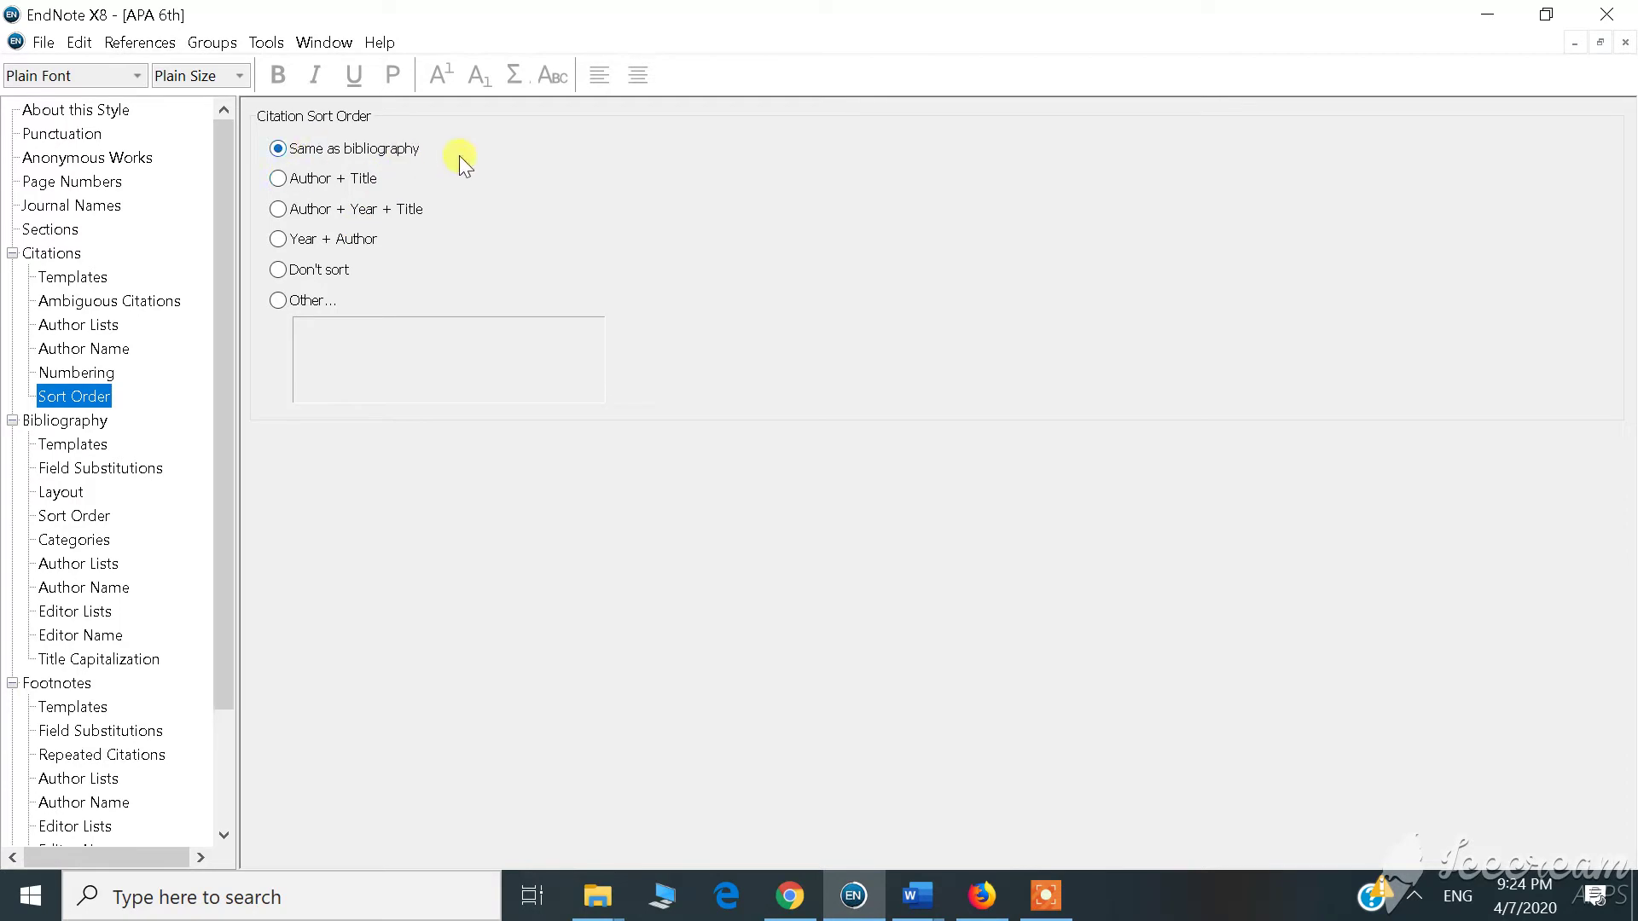
Step: Compare the order of the multi-source citation with the bibliography in Word's Document2, and return to the EndNote style editor
click(917, 895)
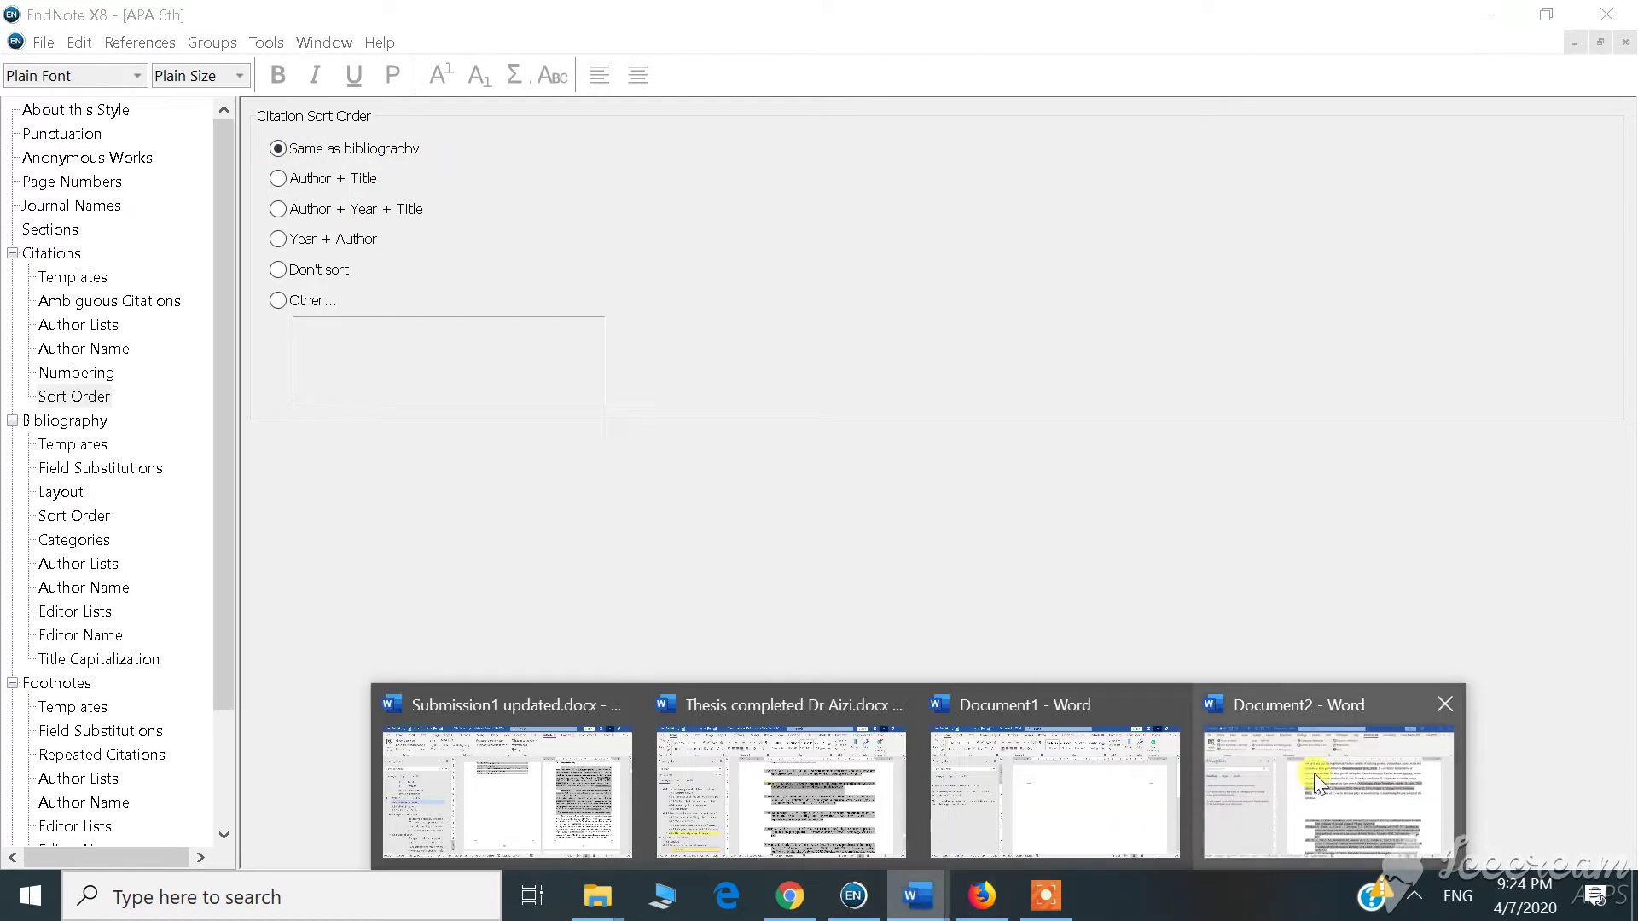
click(1349, 795)
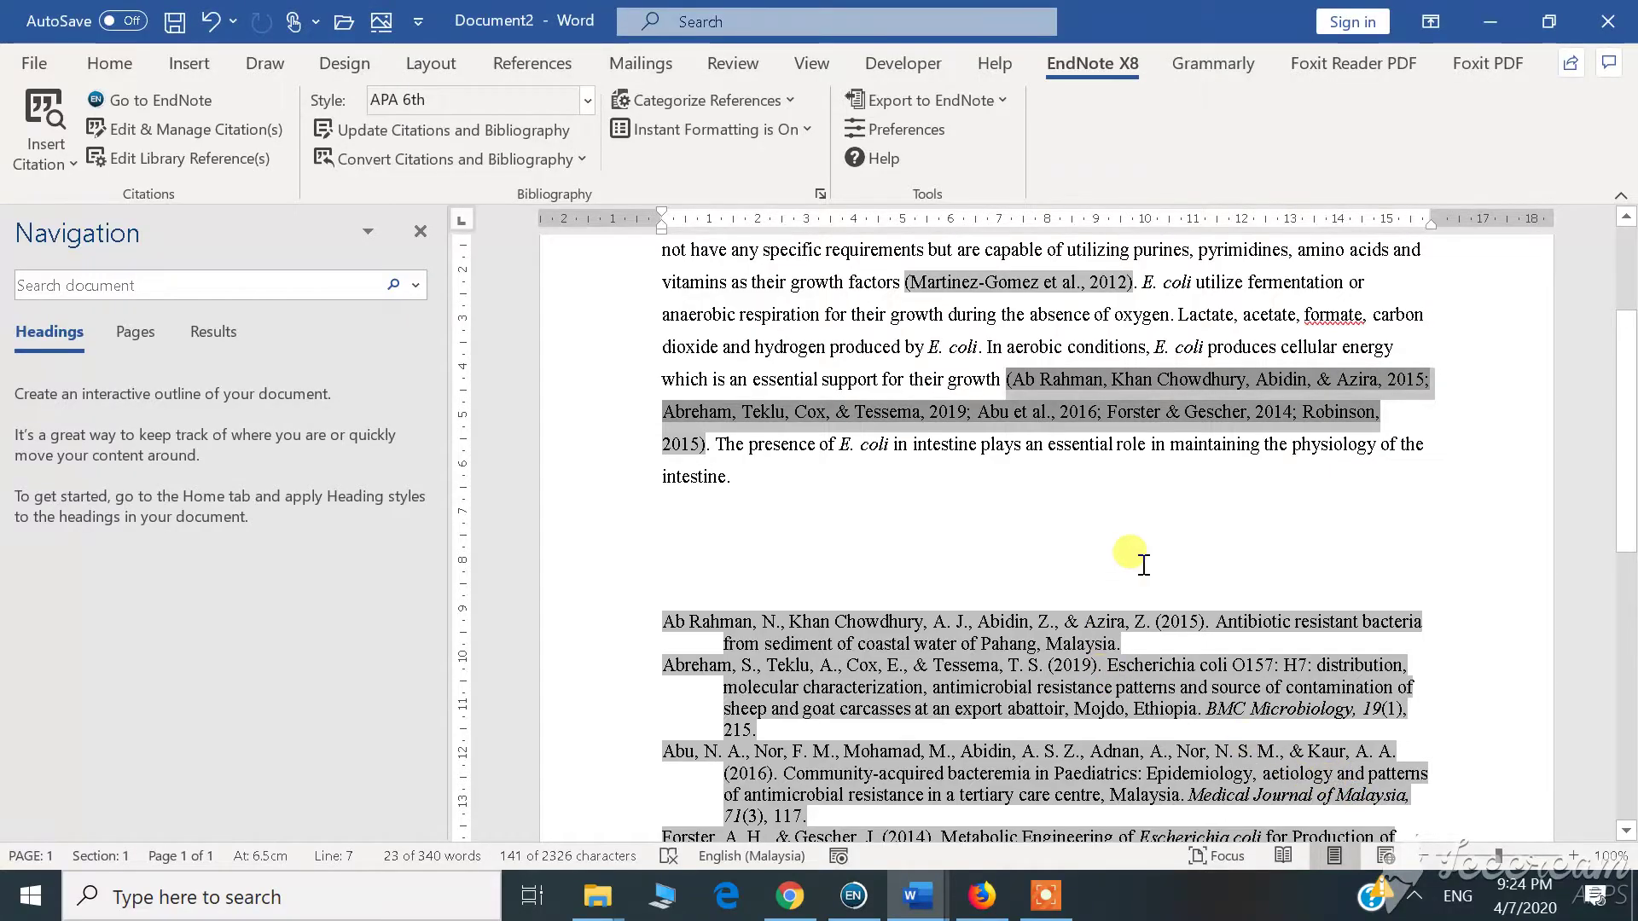
scroll(1626, 554, down, 3)
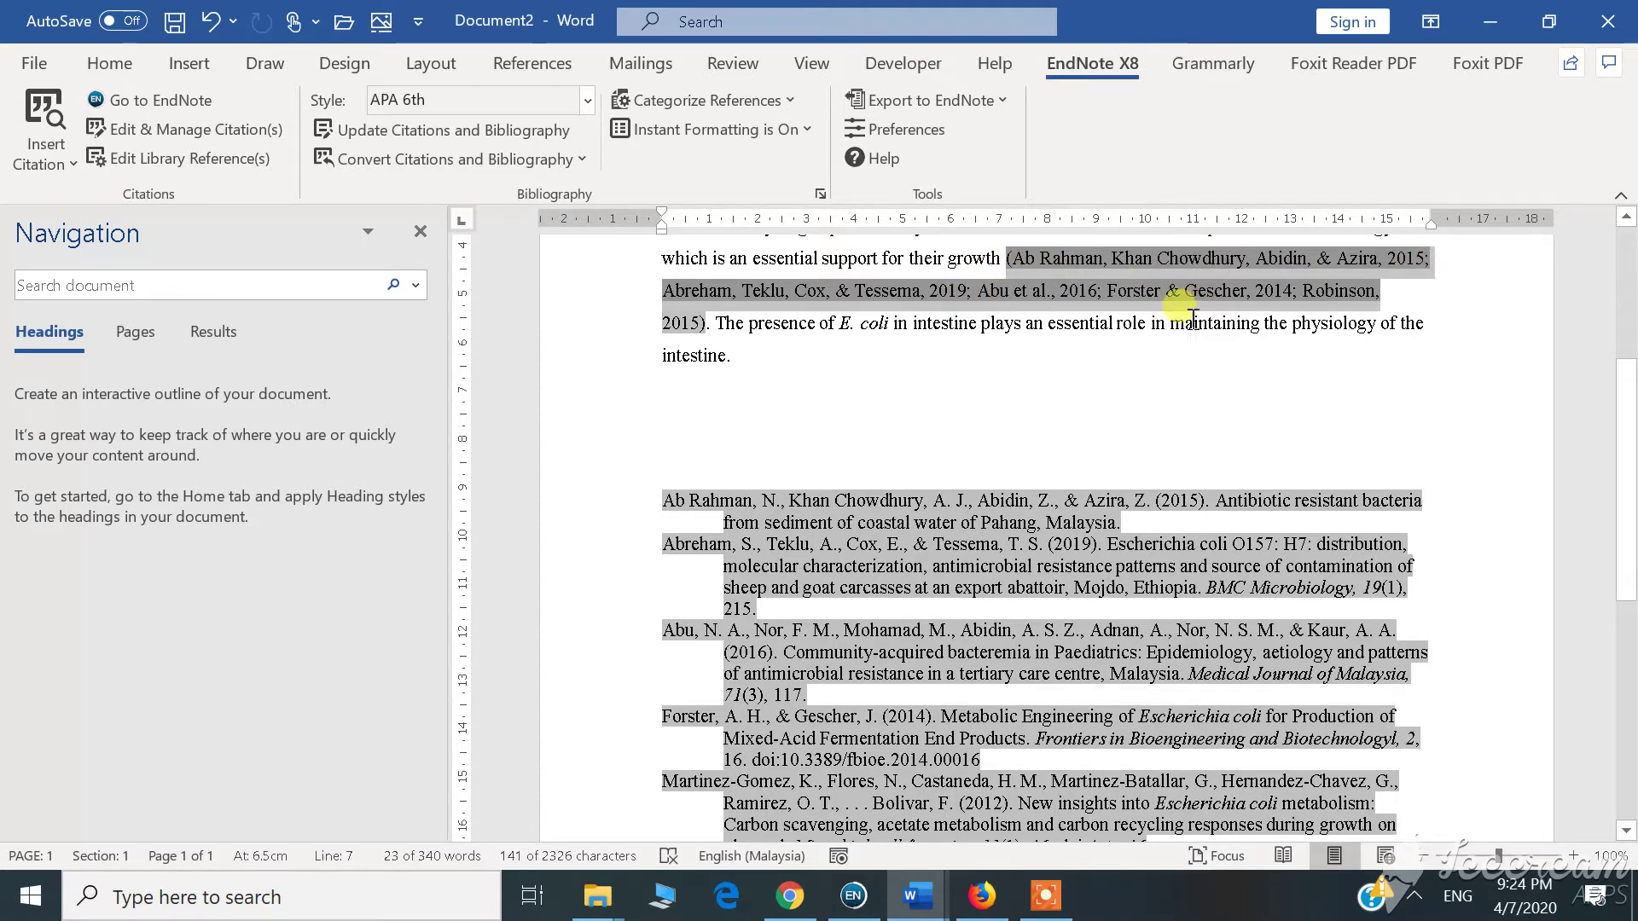
click(857, 908)
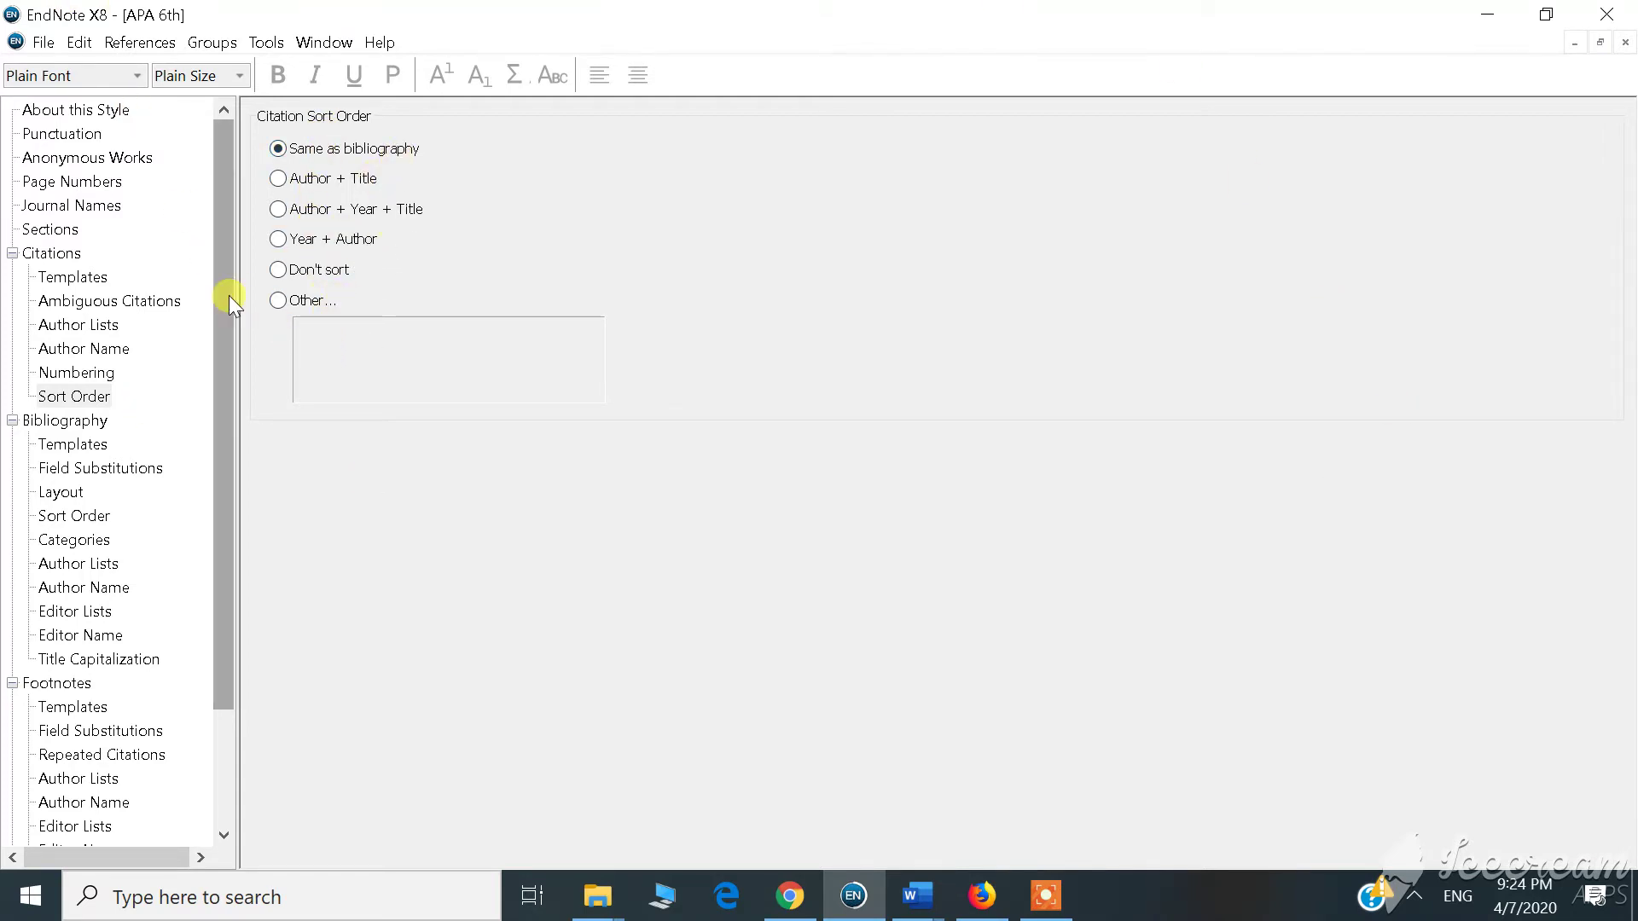
Step: Set the citation sort order to Year + Author and save the style as APA 6th Copy, replacing the existing style
click(278, 241)
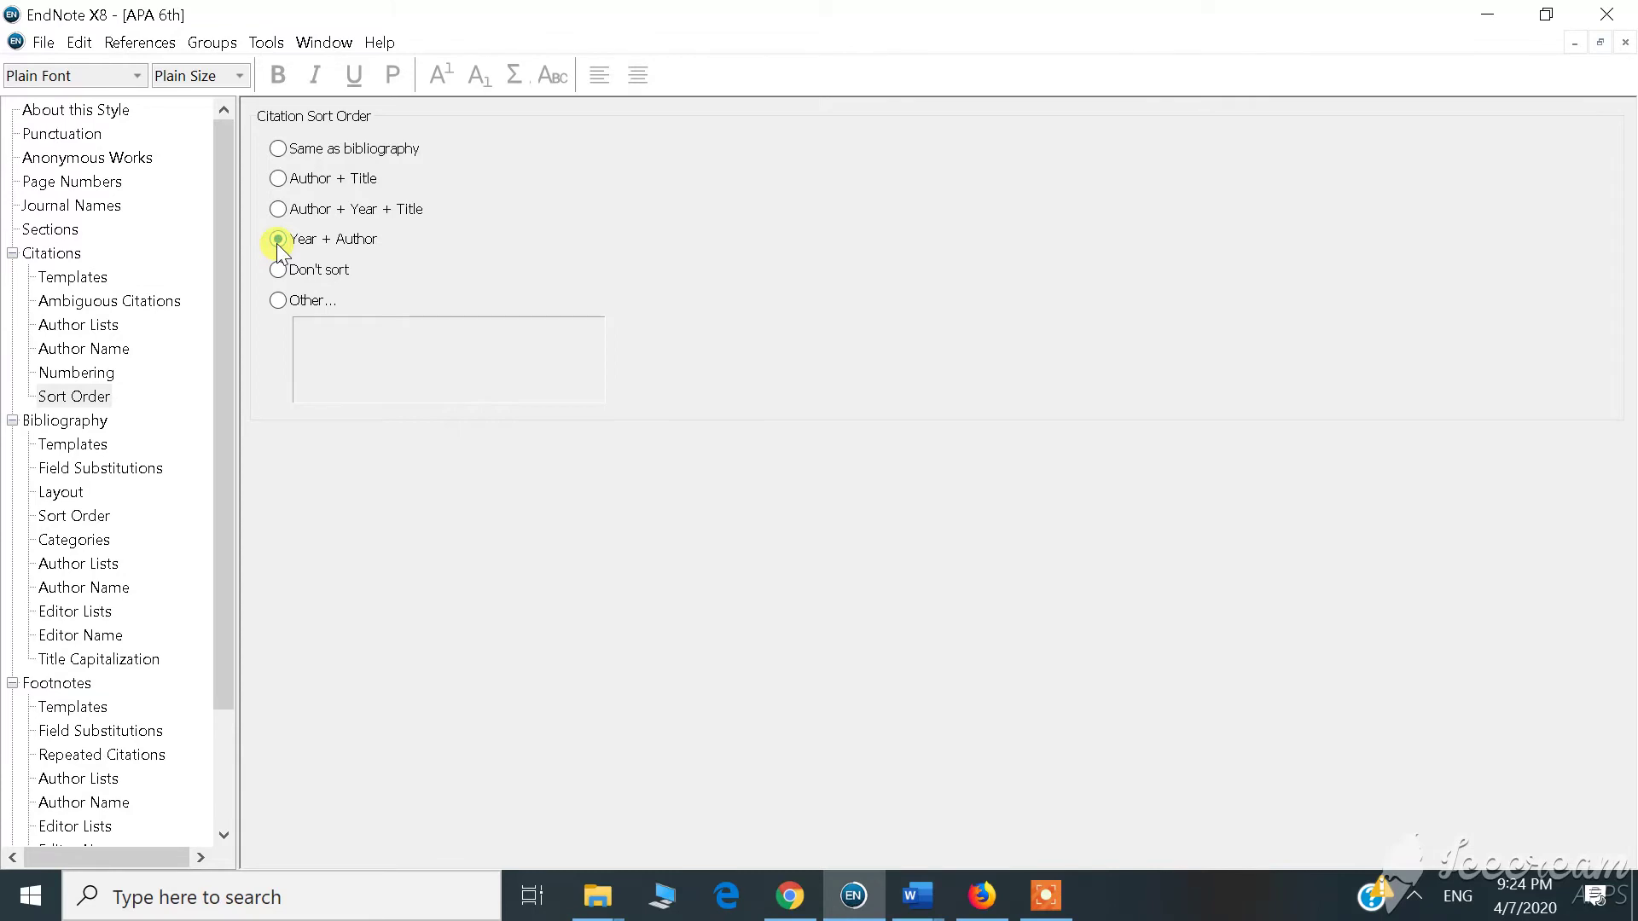
click(1626, 44)
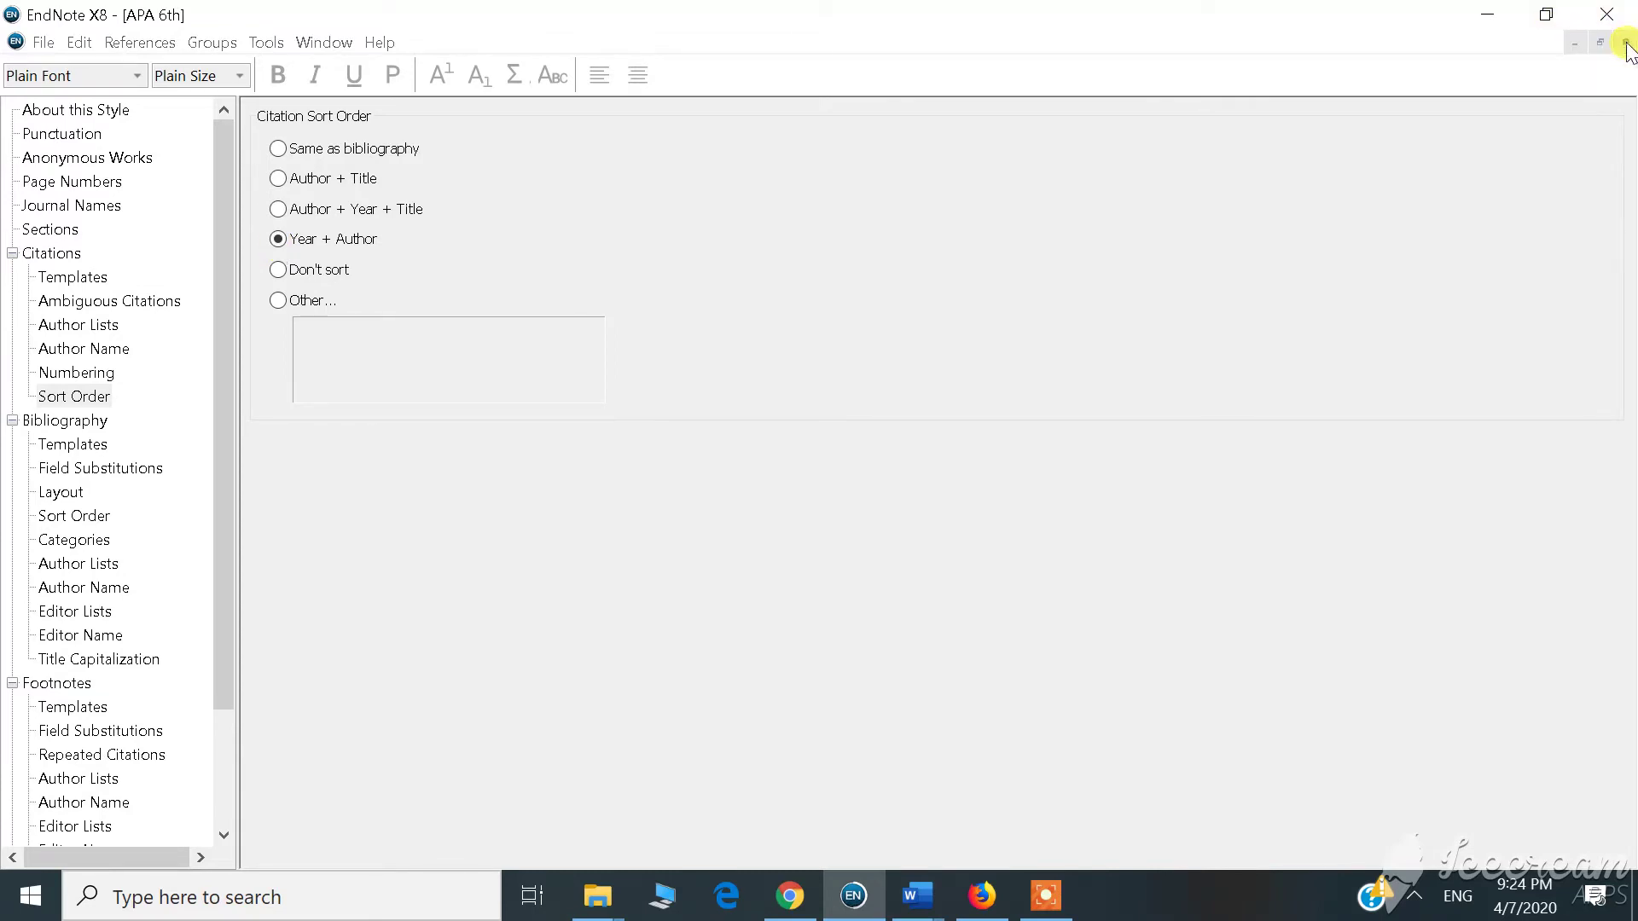
click(778, 510)
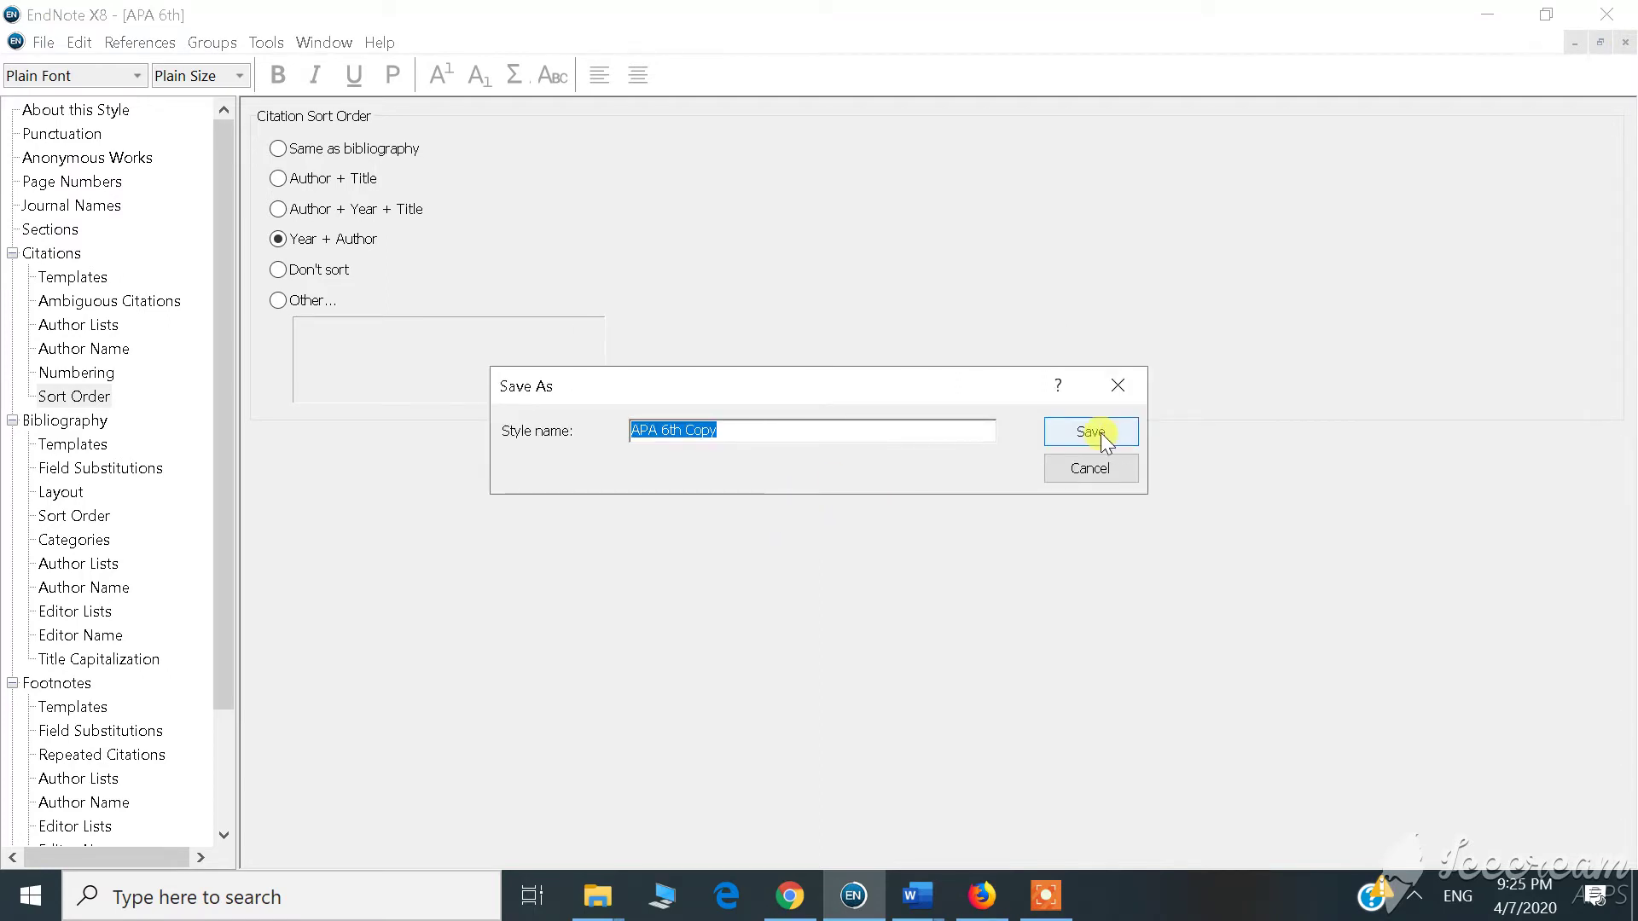
click(1101, 437)
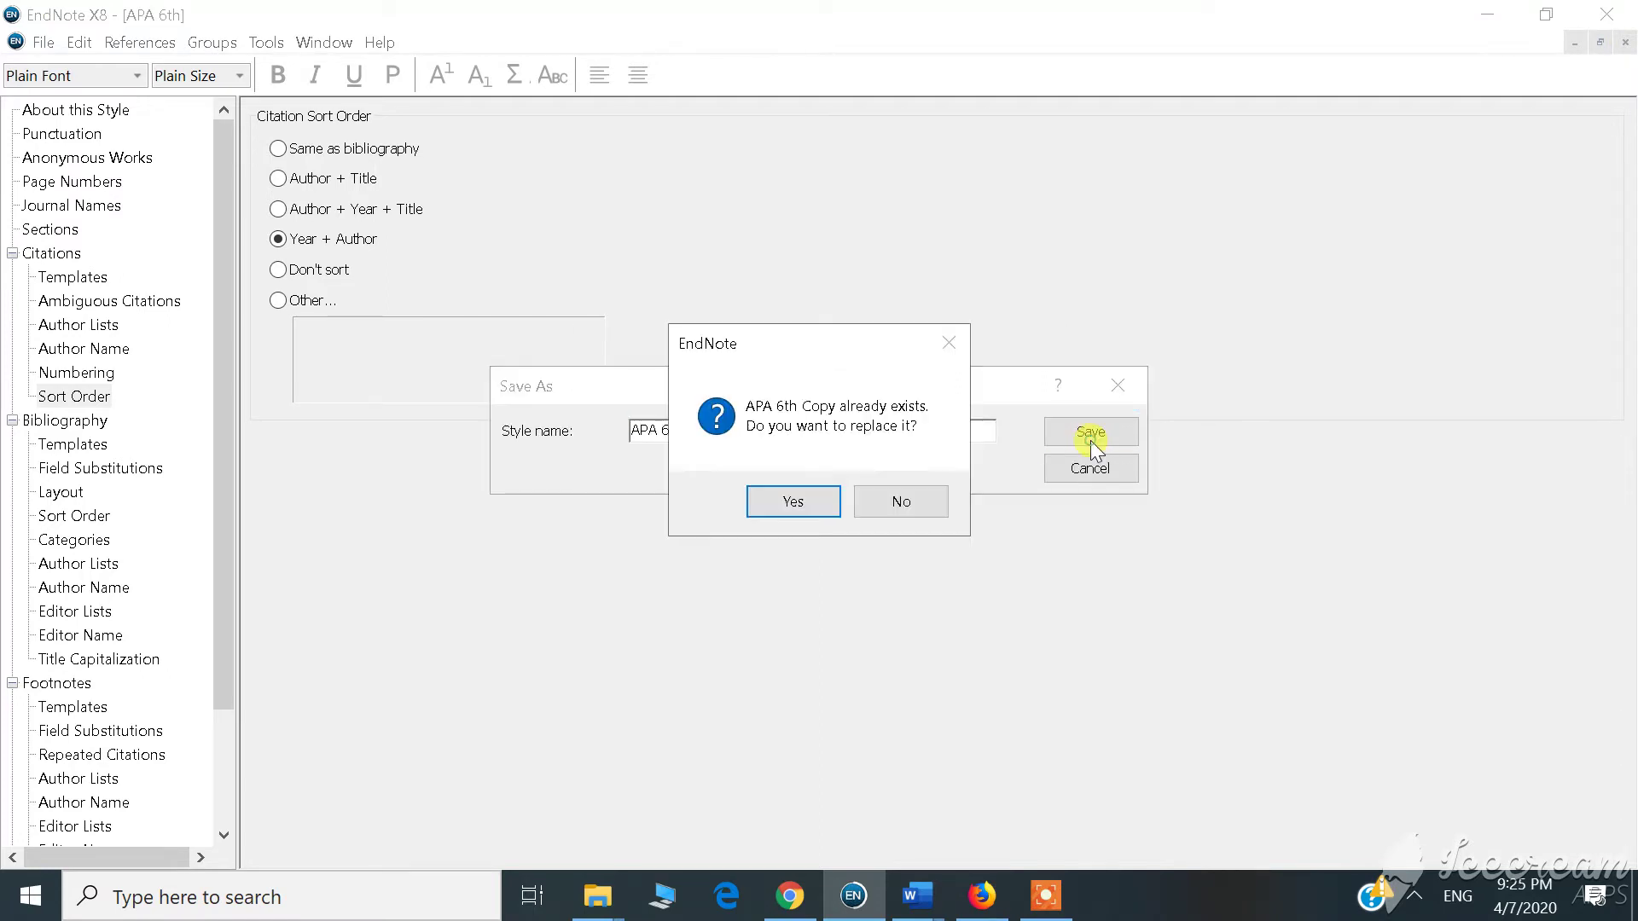
click(793, 503)
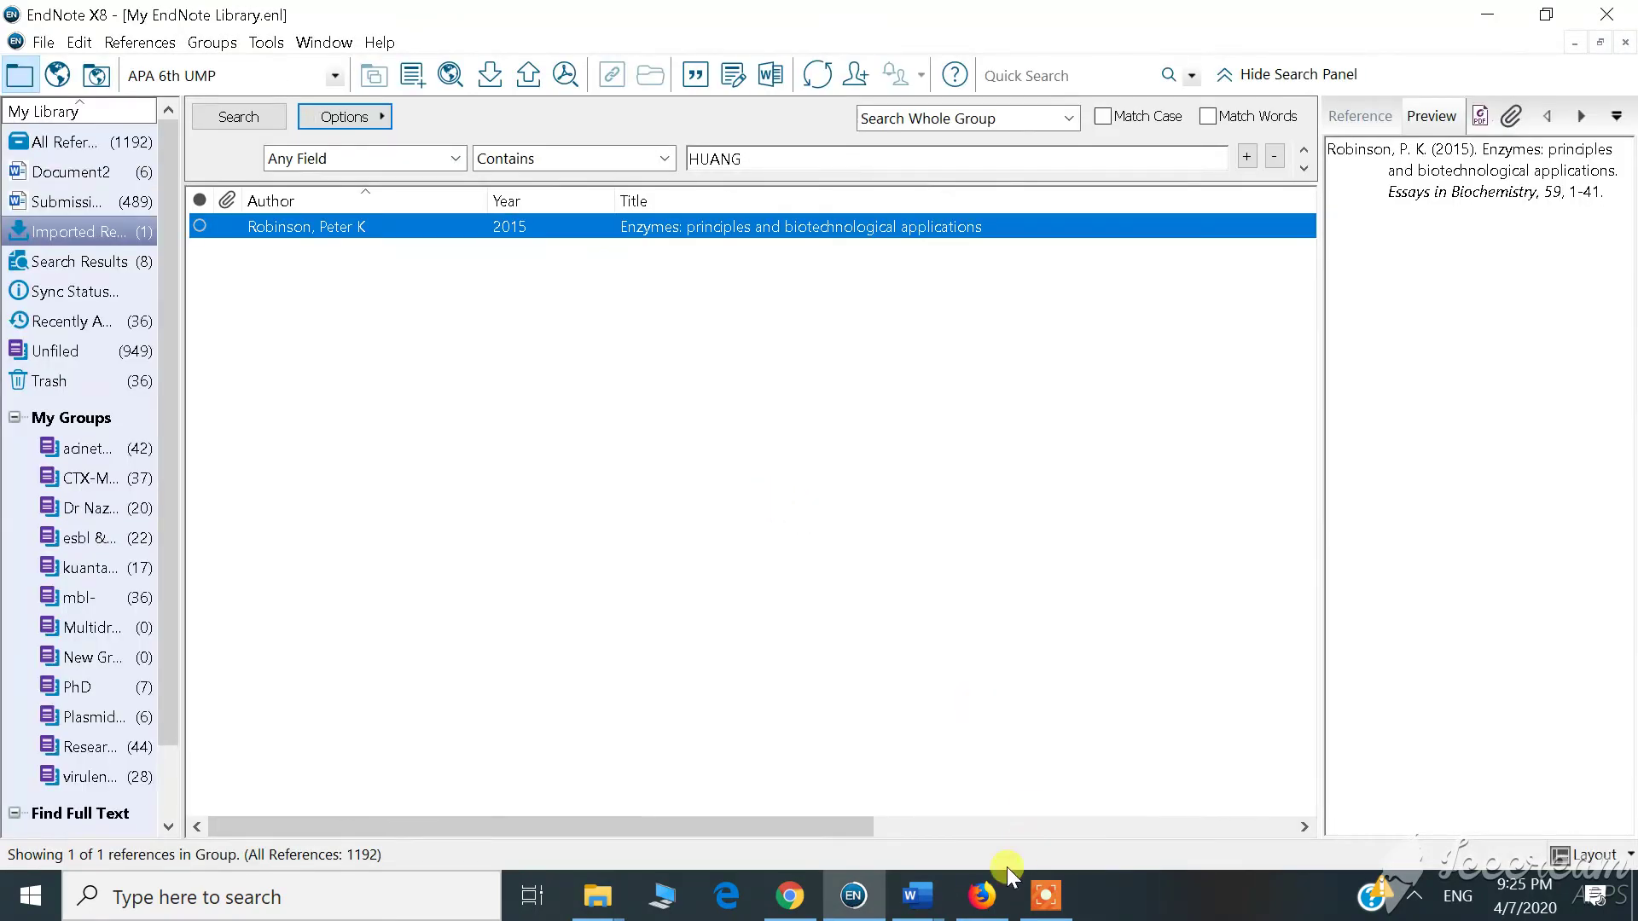
Step: Switch to Document2 in Word and apply the APA 6th Copy style to its citations and bibliography
click(917, 896)
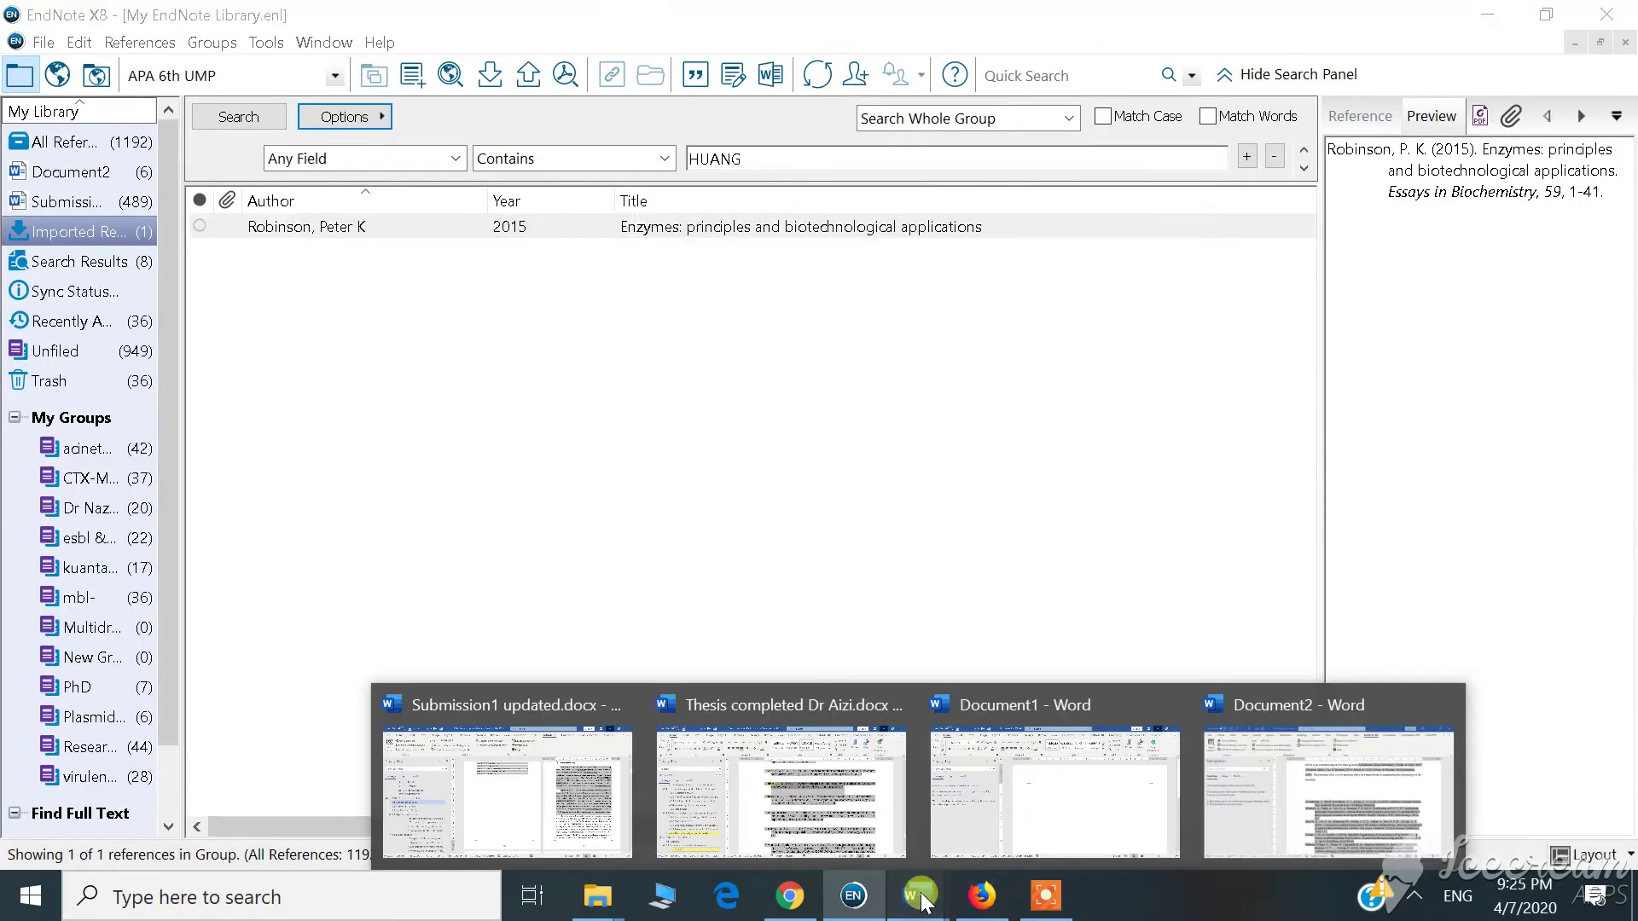
click(1372, 804)
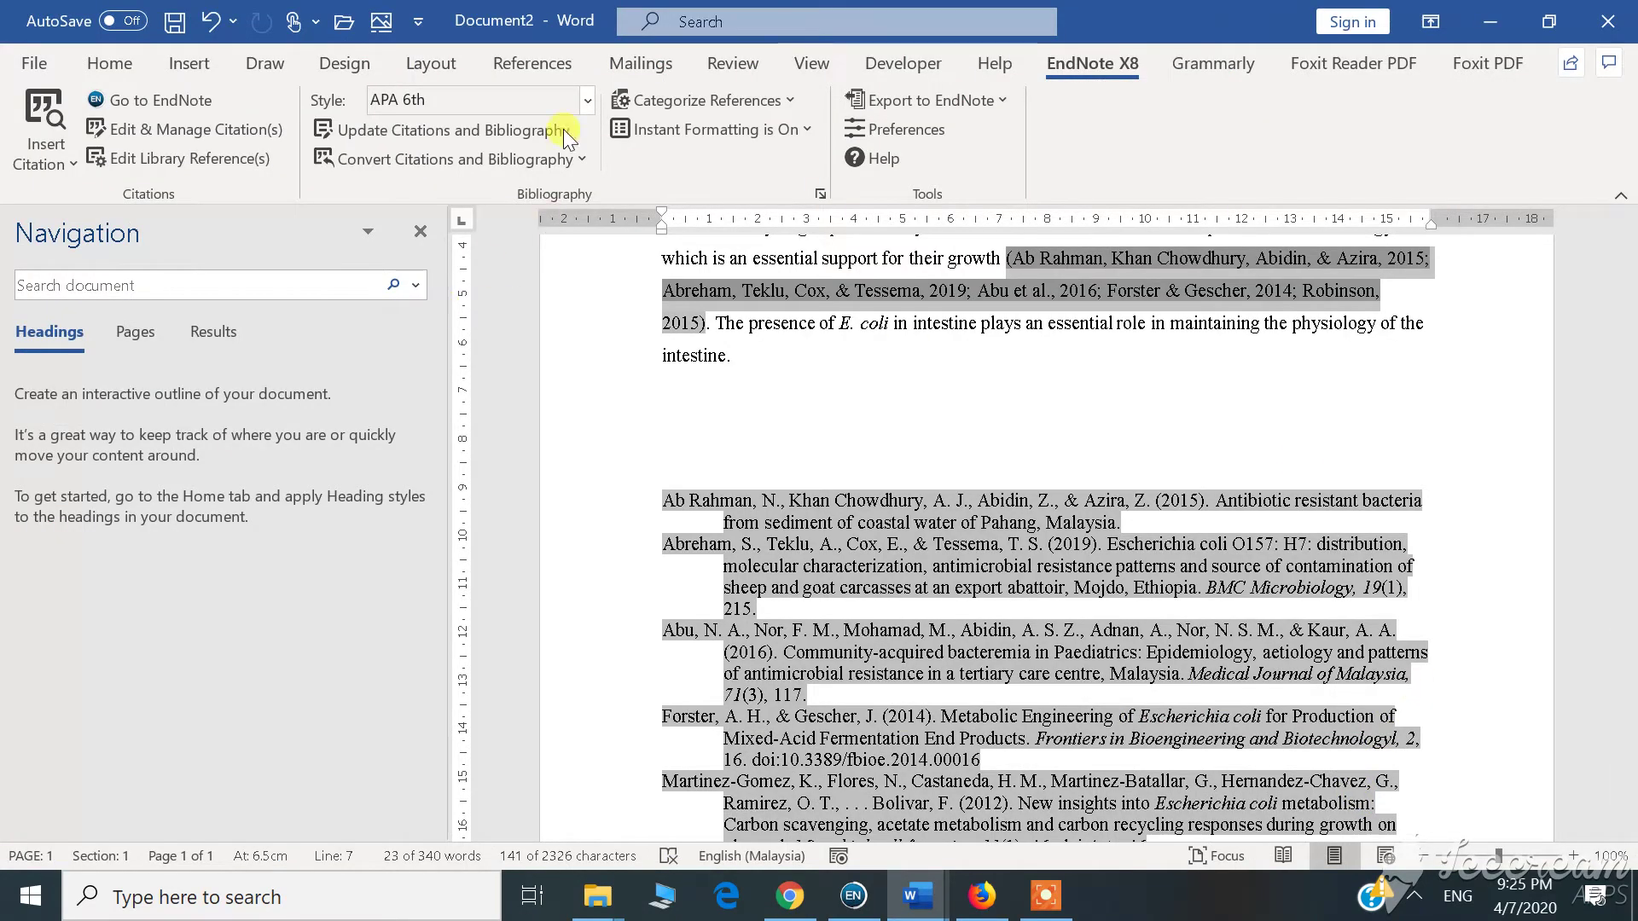
click(587, 100)
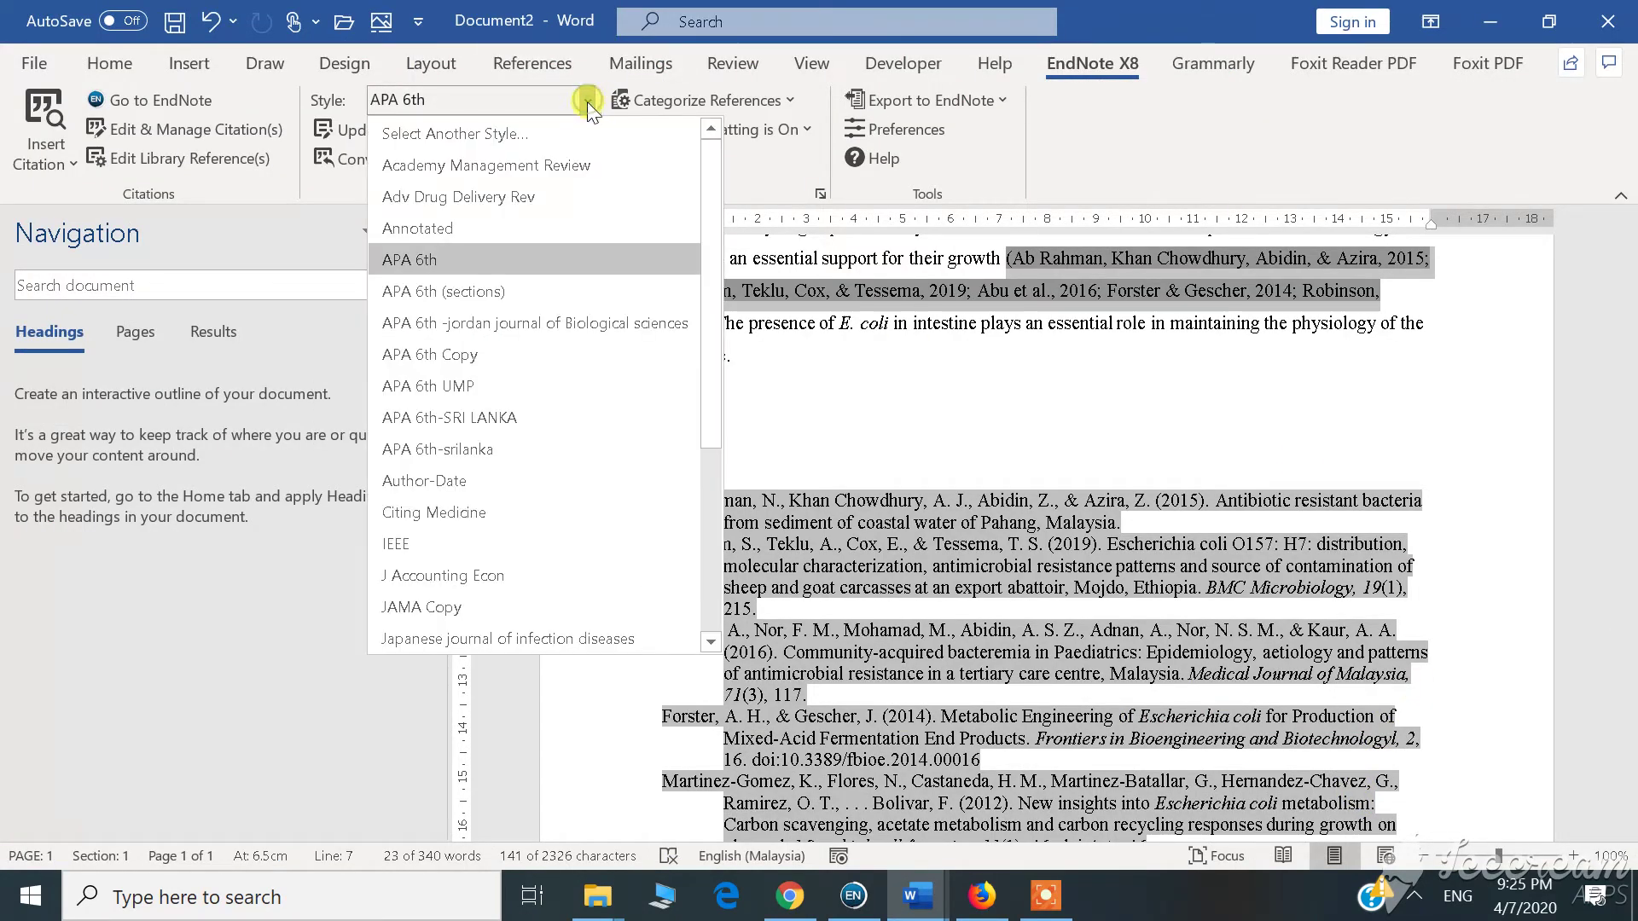
click(527, 354)
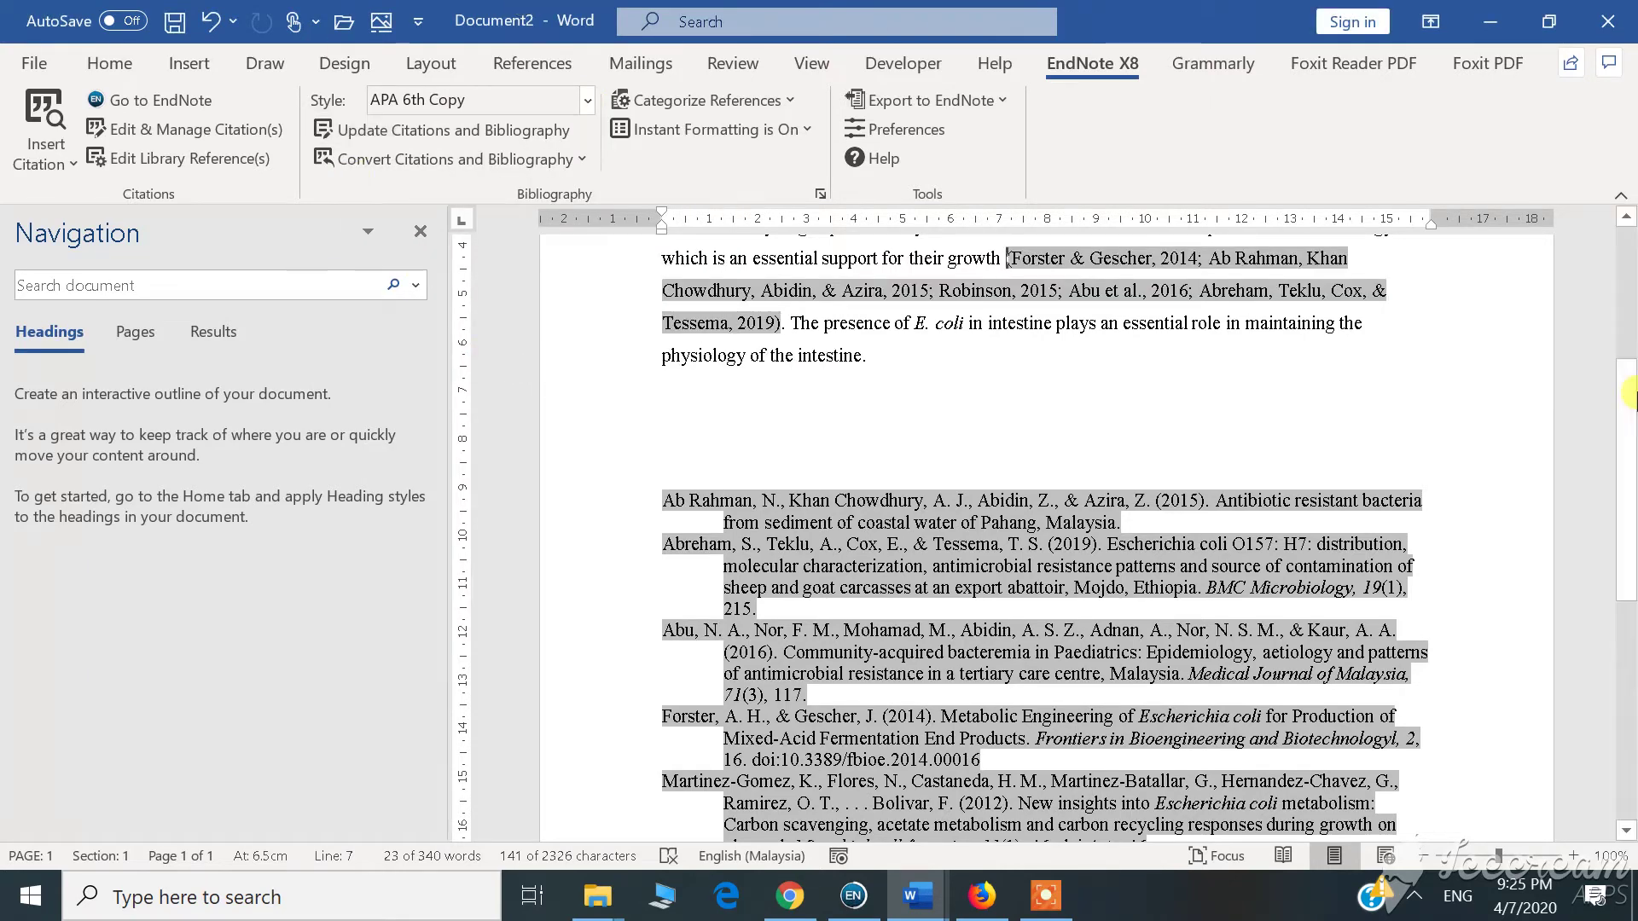
scroll(1624, 354, up, 2)
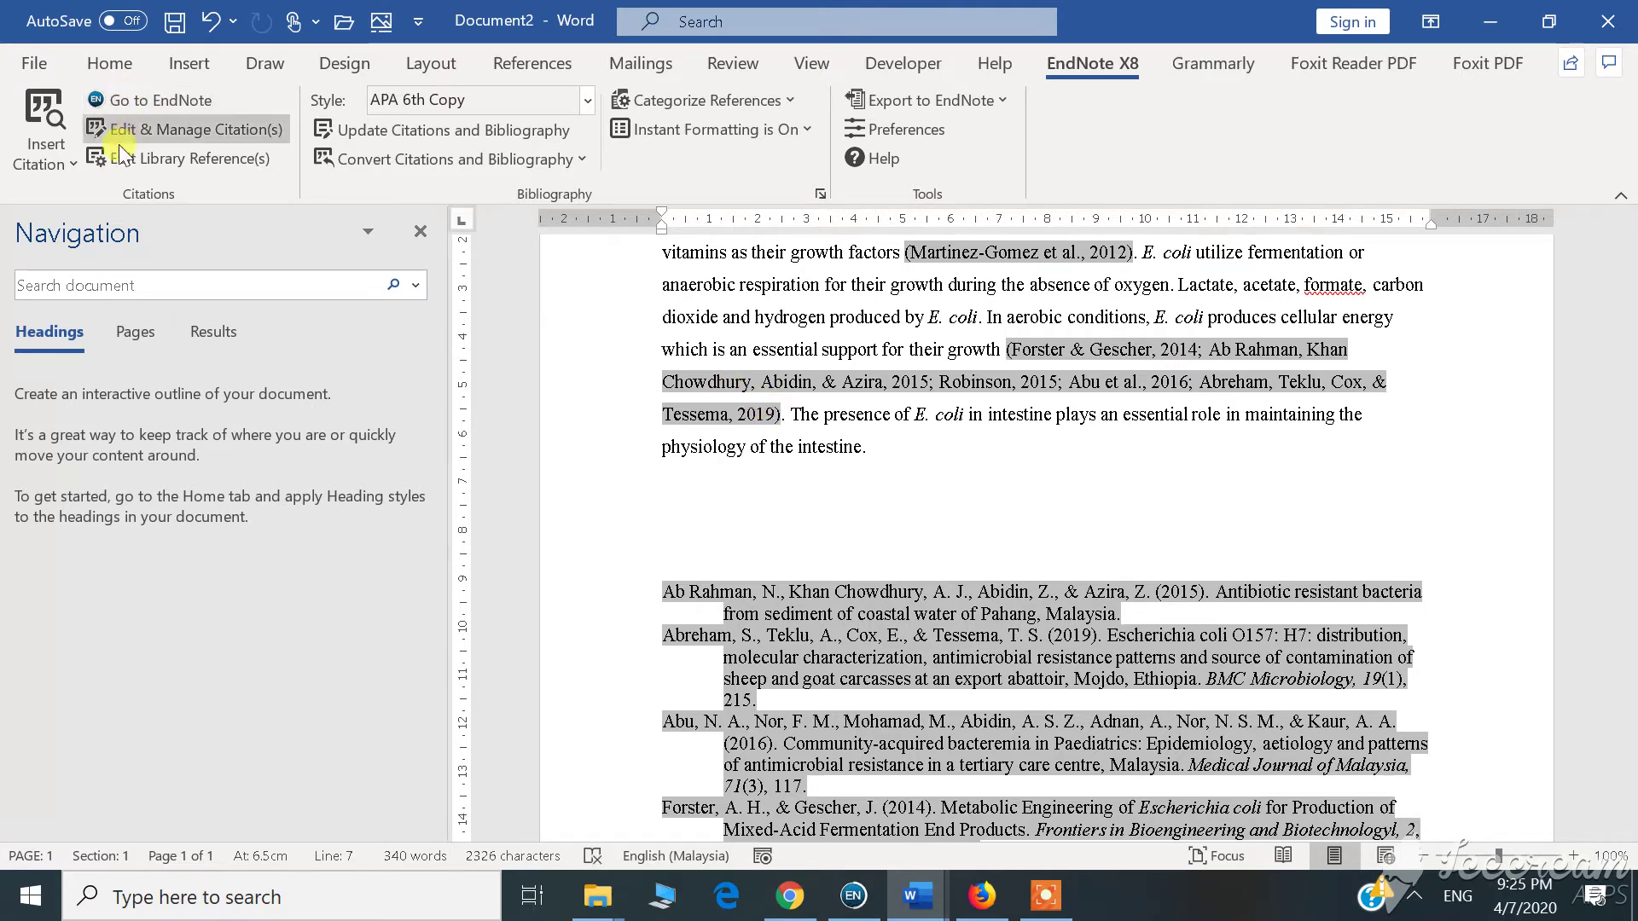
Step: Search the library for 2013 and add the reference on bla SHV and bla CTX-M genes to the multi-source citation
click(74, 160)
click(76, 202)
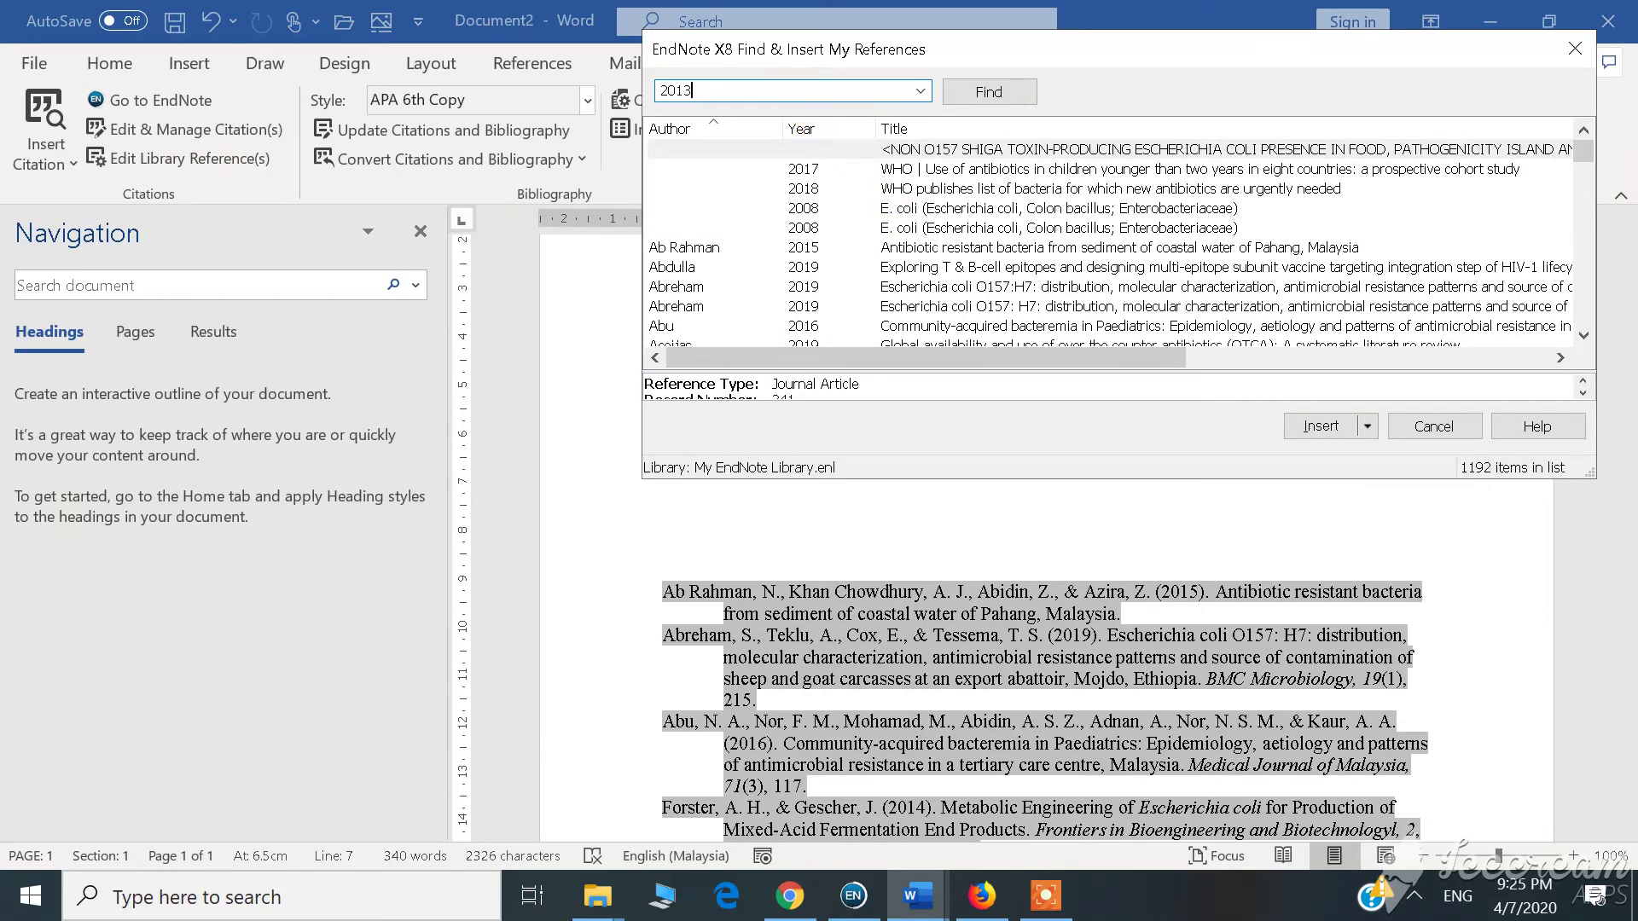
text(2013)
click(989, 91)
click(959, 169)
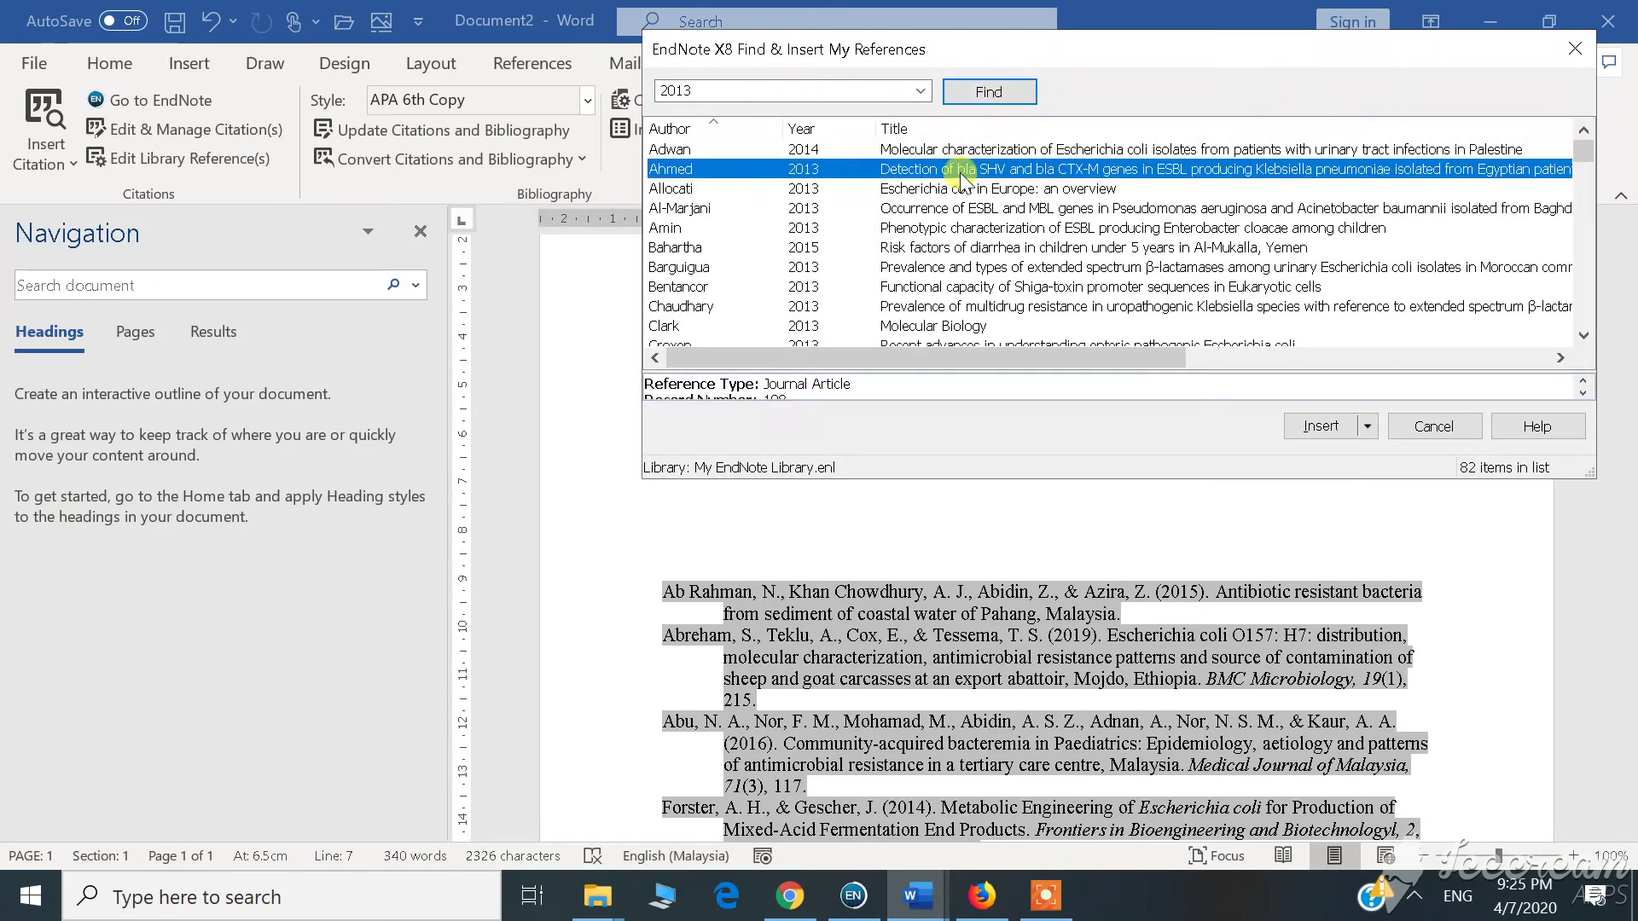
click(1315, 426)
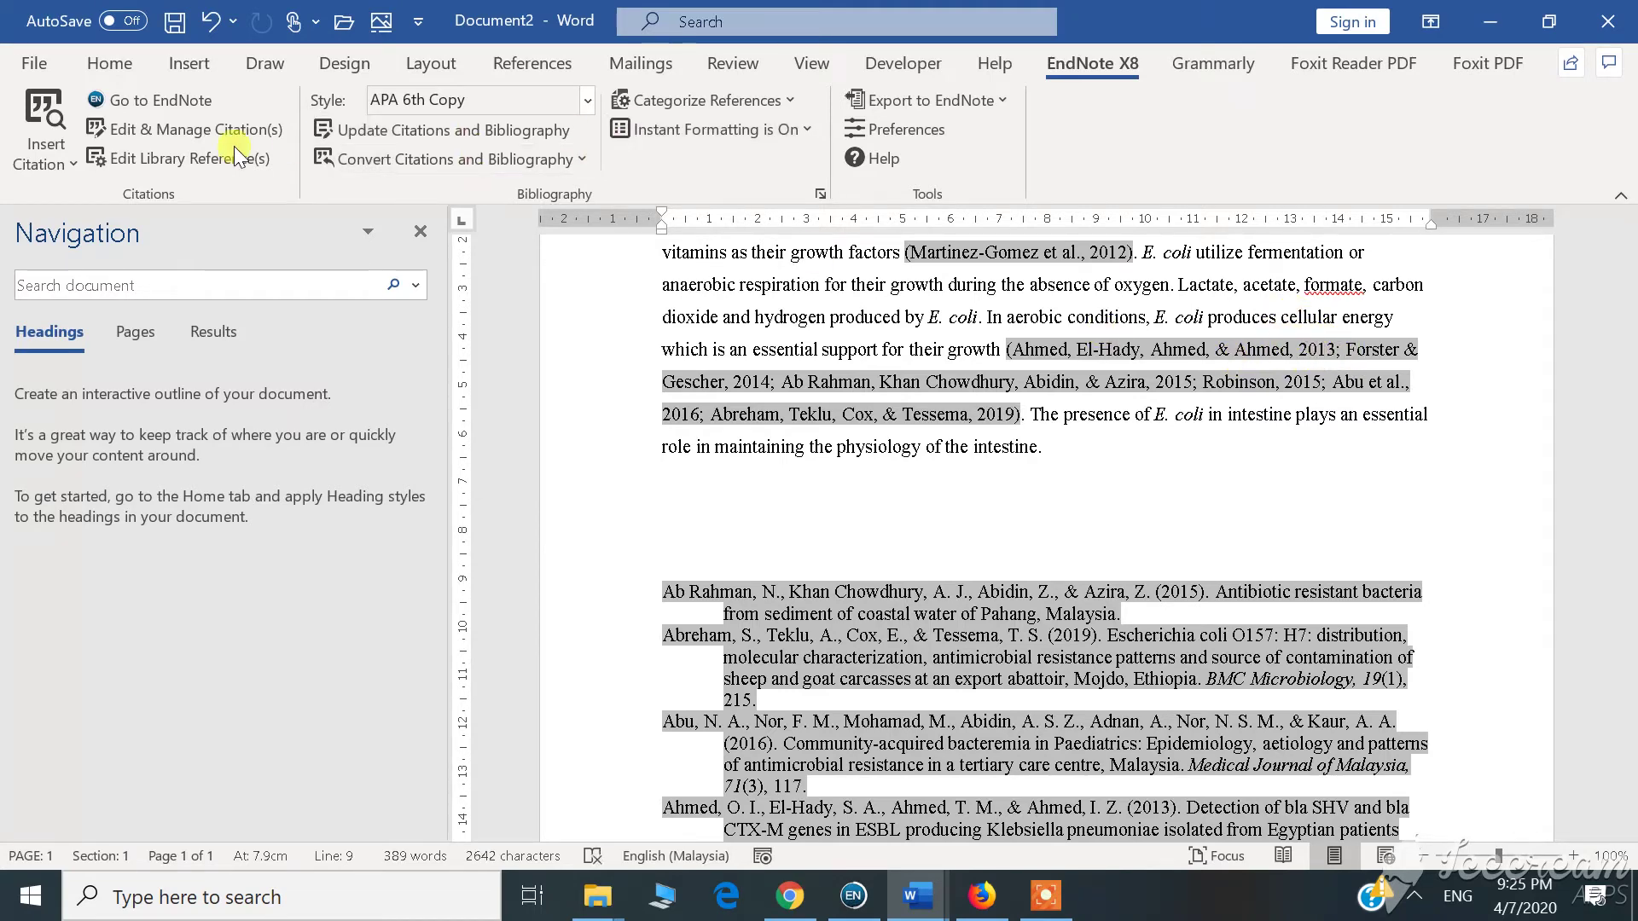
Step: Search the library for 2020 and add the reference "A Study on Protein Structure Prediction" to the multi-source citation
click(59, 160)
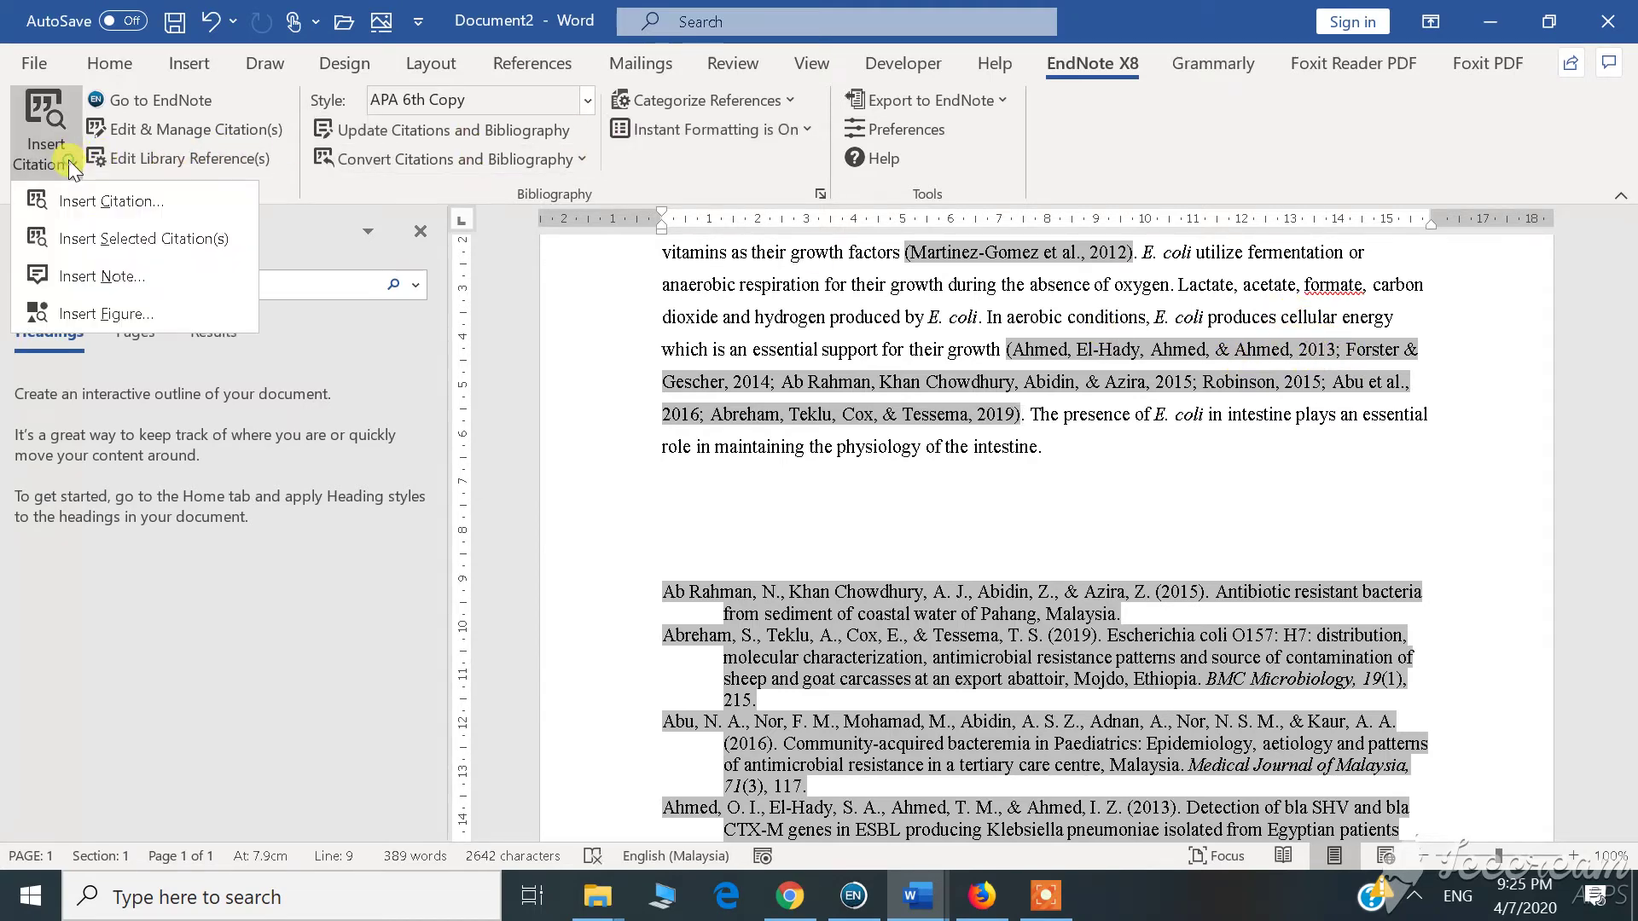
click(99, 202)
text(2020)
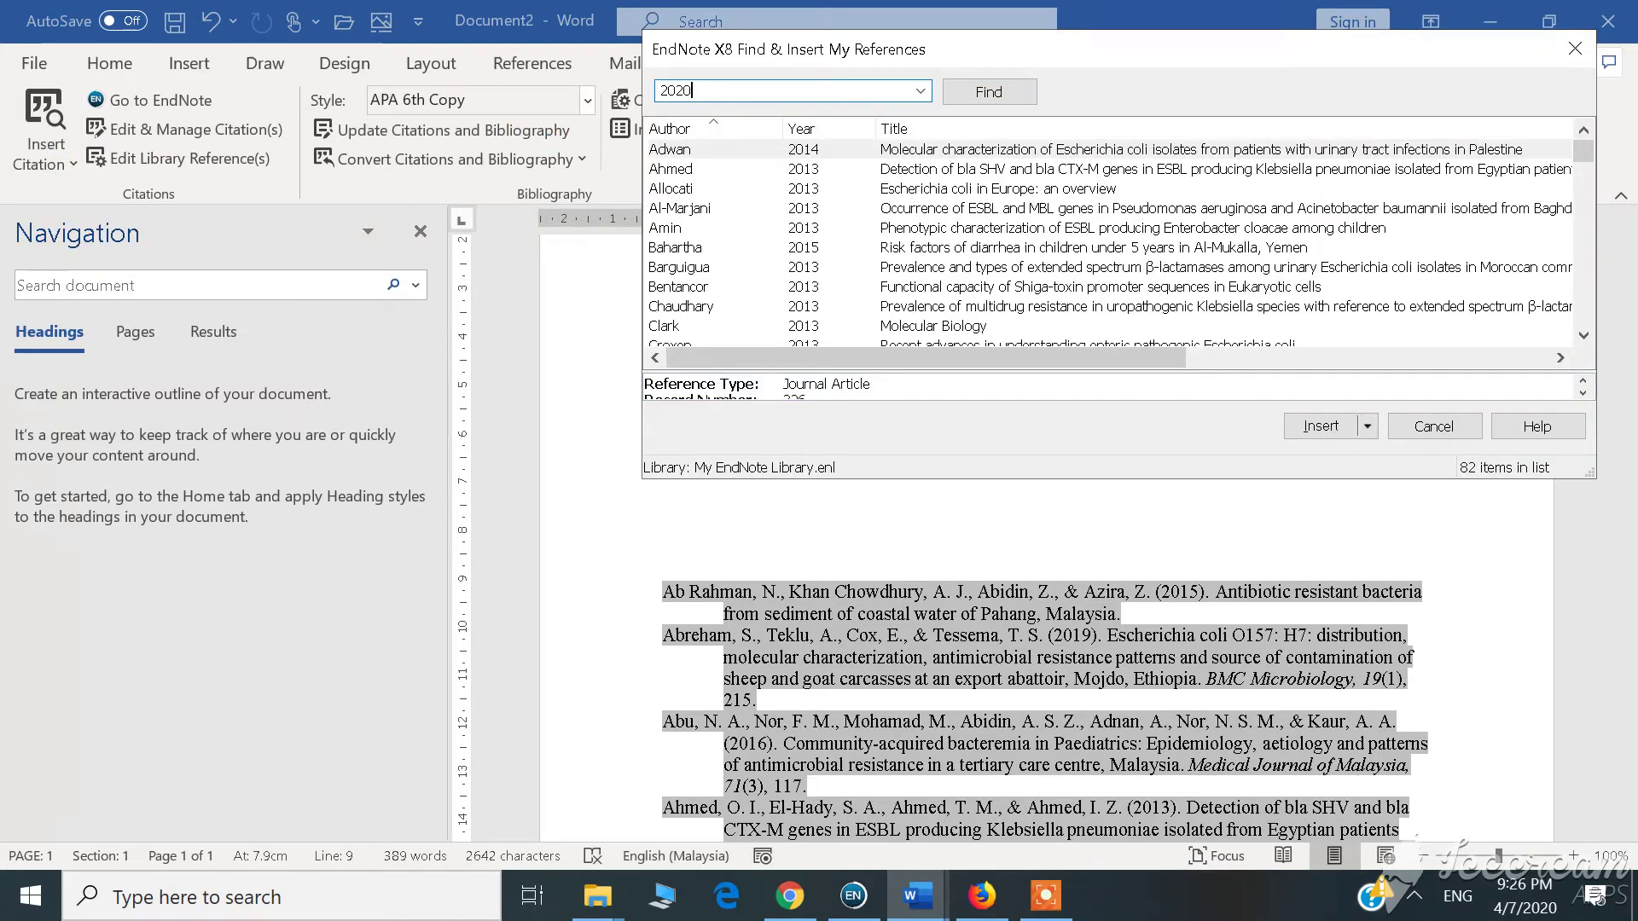
key(Return)
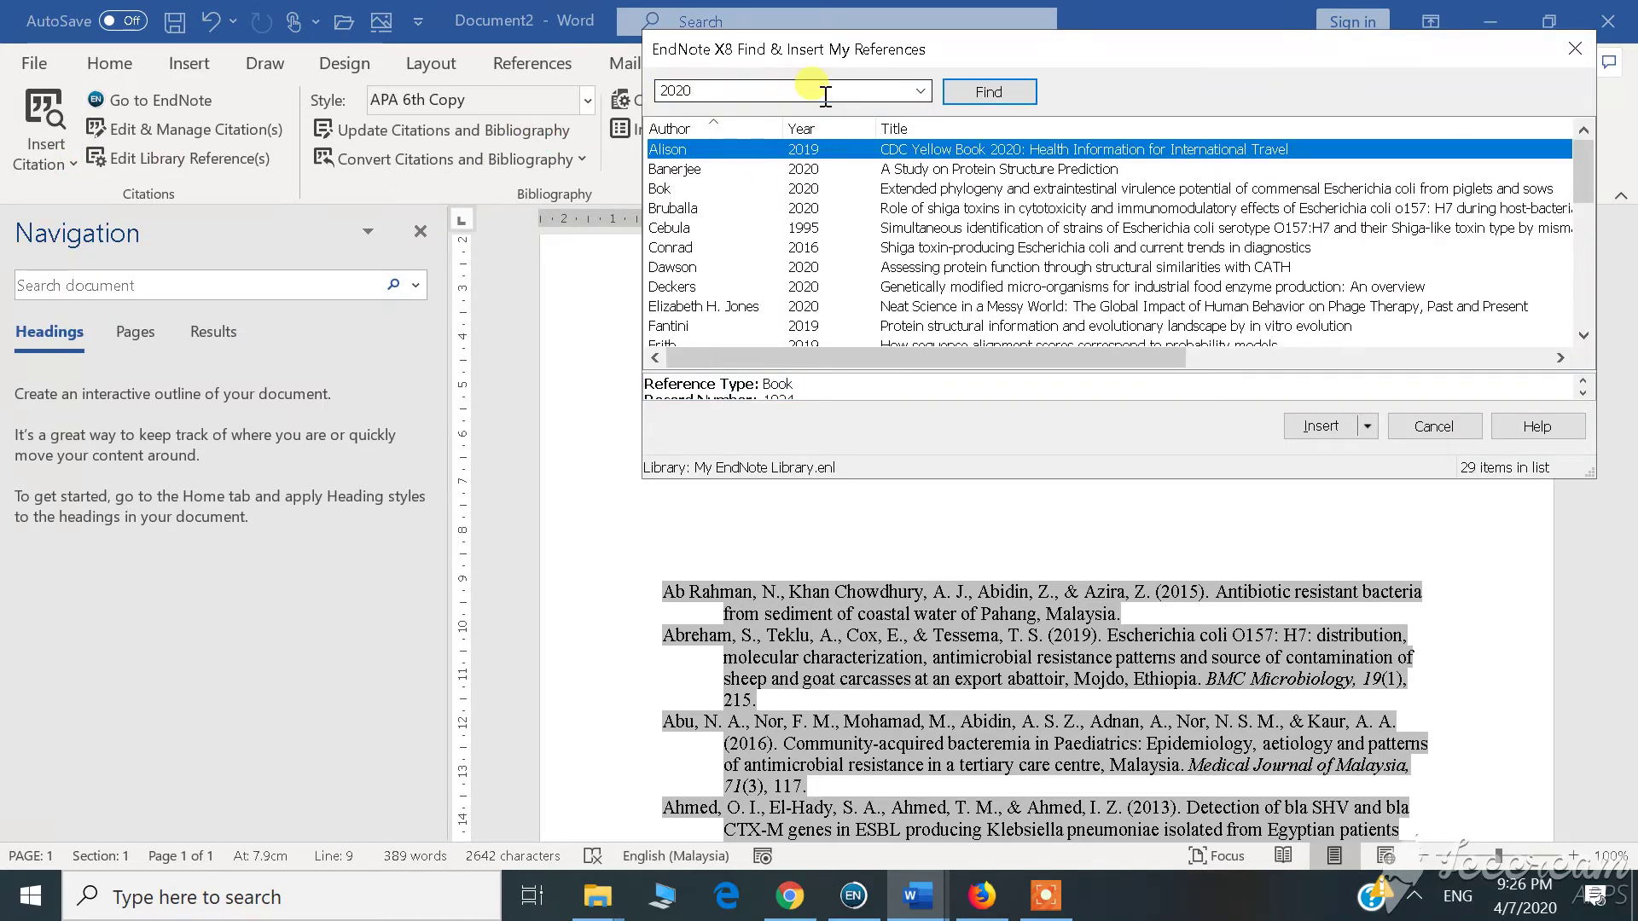
click(994, 170)
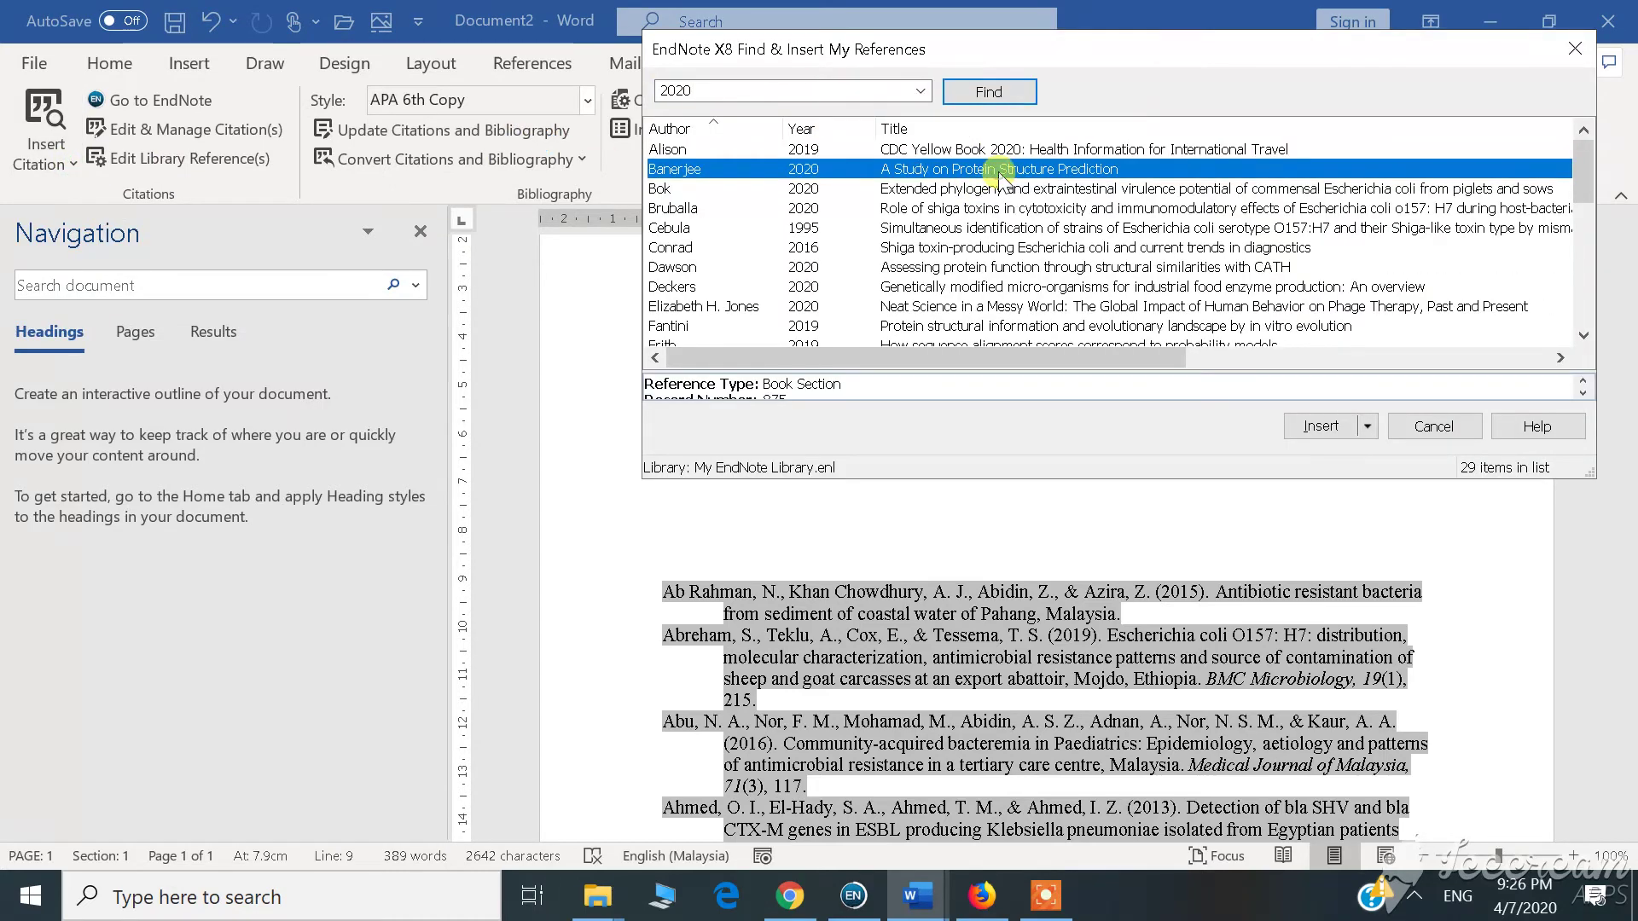
click(1319, 427)
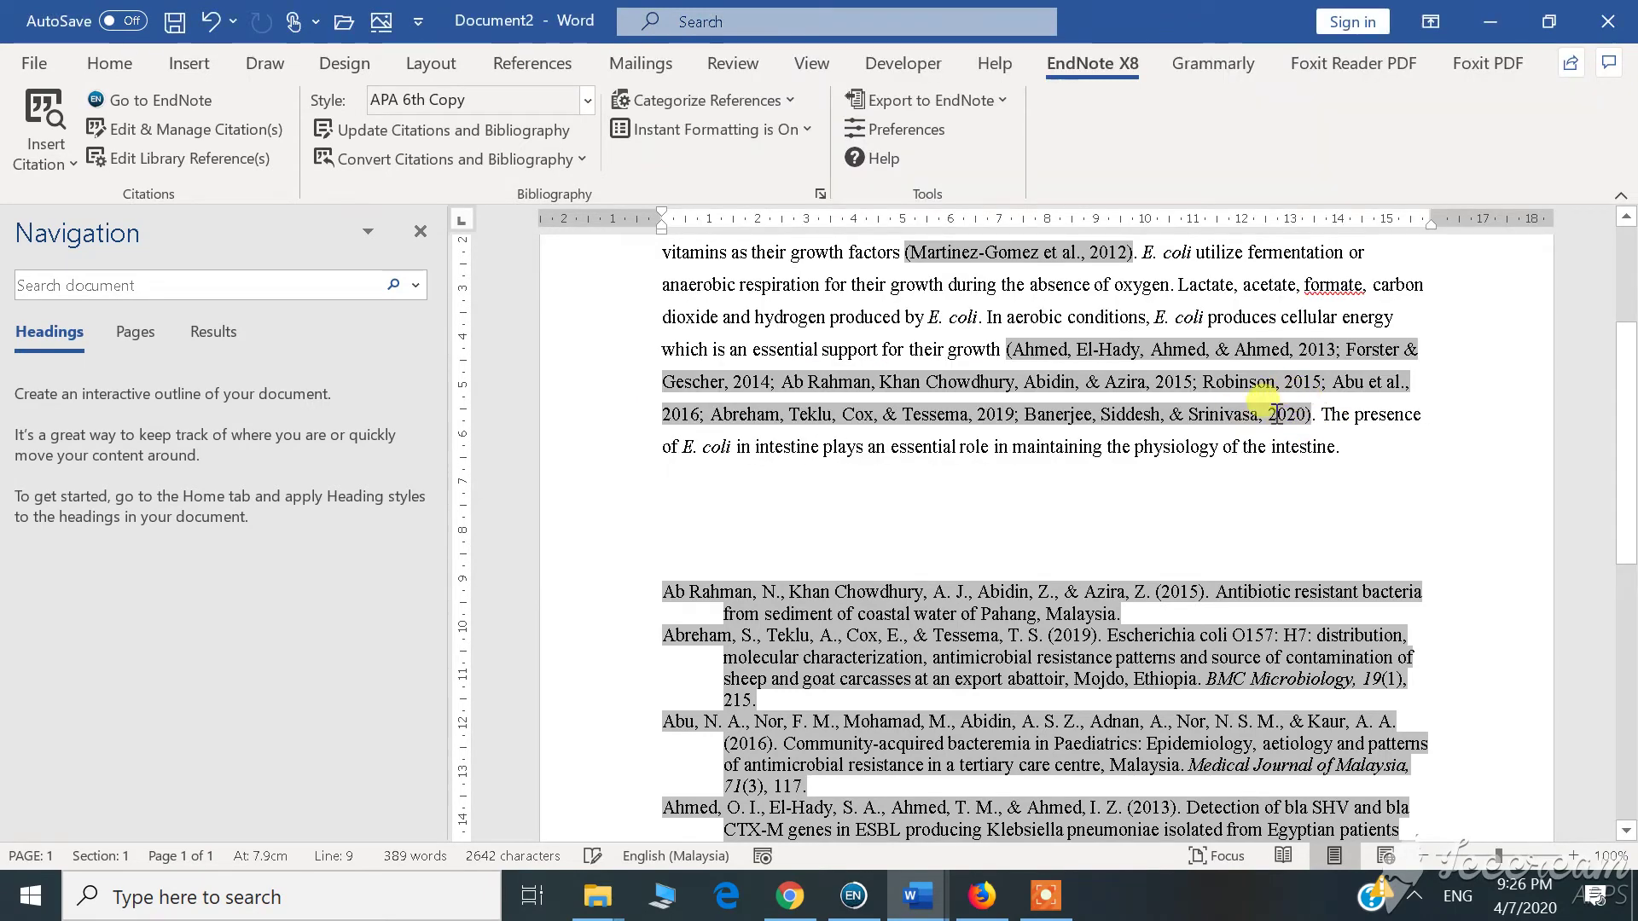
Step: Search the library for 2016 and add the reference "Reservoirs of Non-baumannii Acinetobacter Species" to the multi-source citation
click(69, 161)
click(70, 163)
click(70, 164)
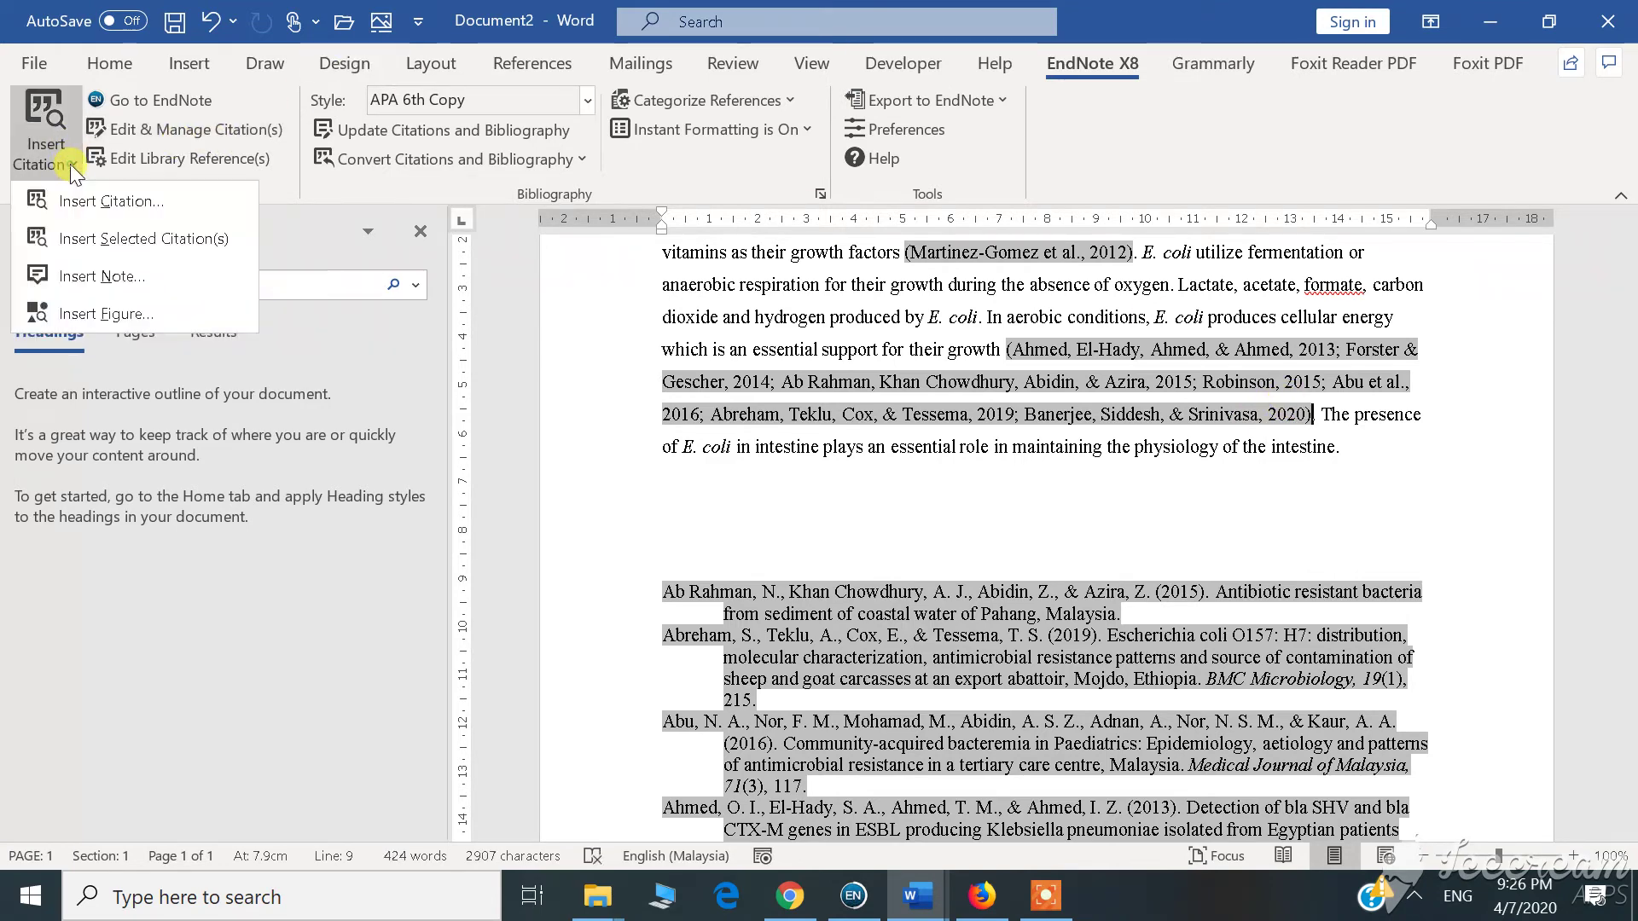
click(89, 200)
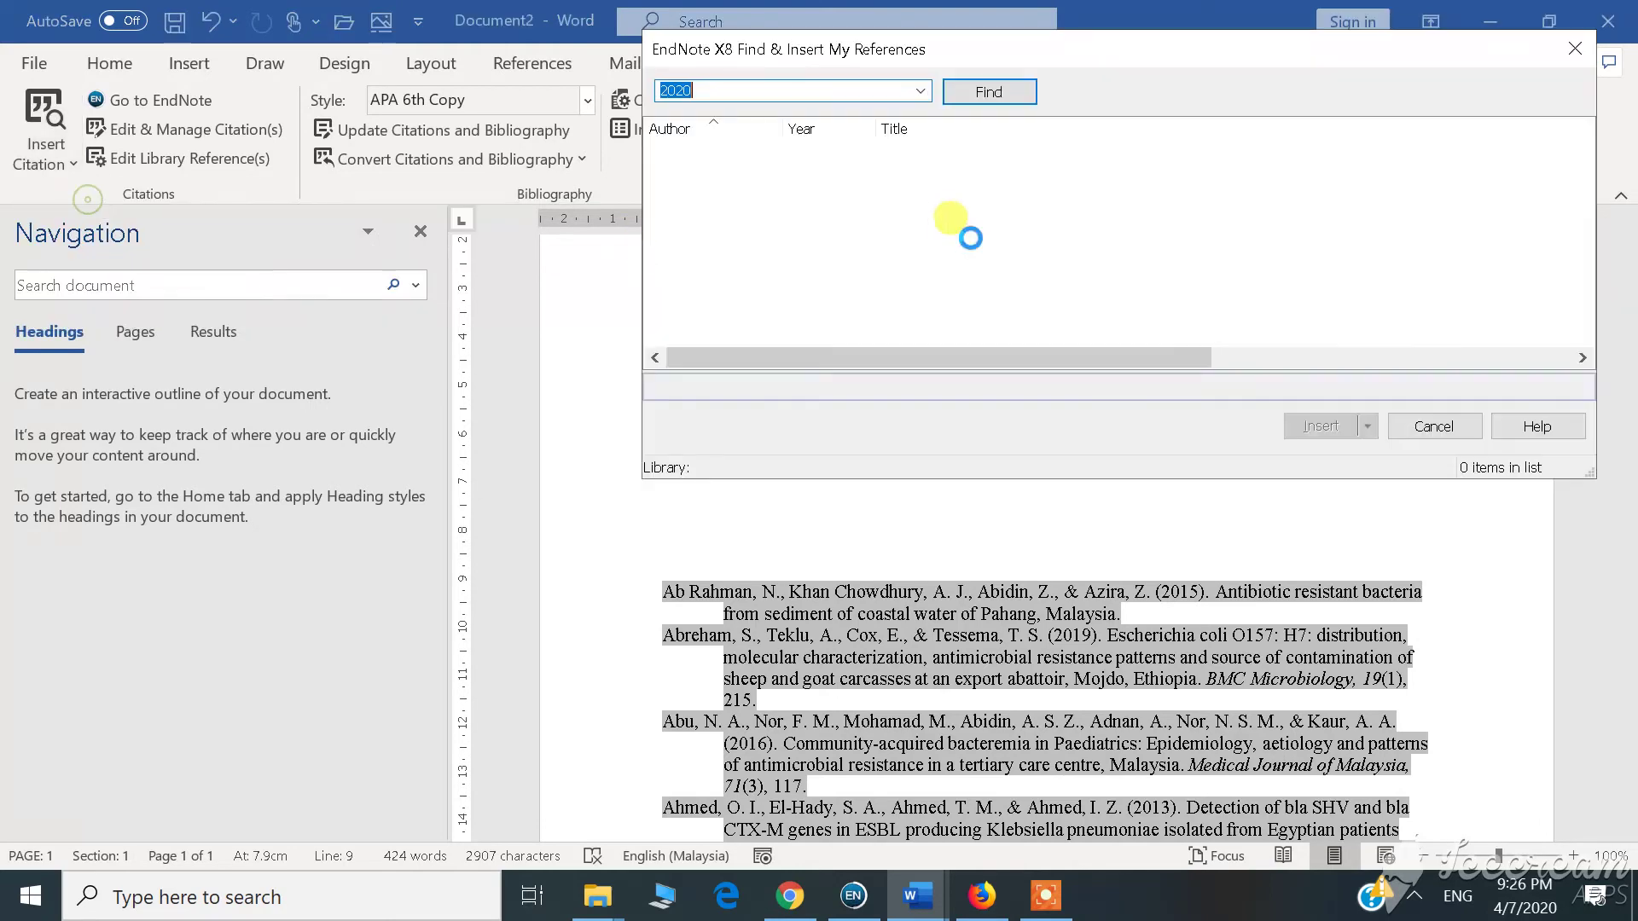
text(2016)
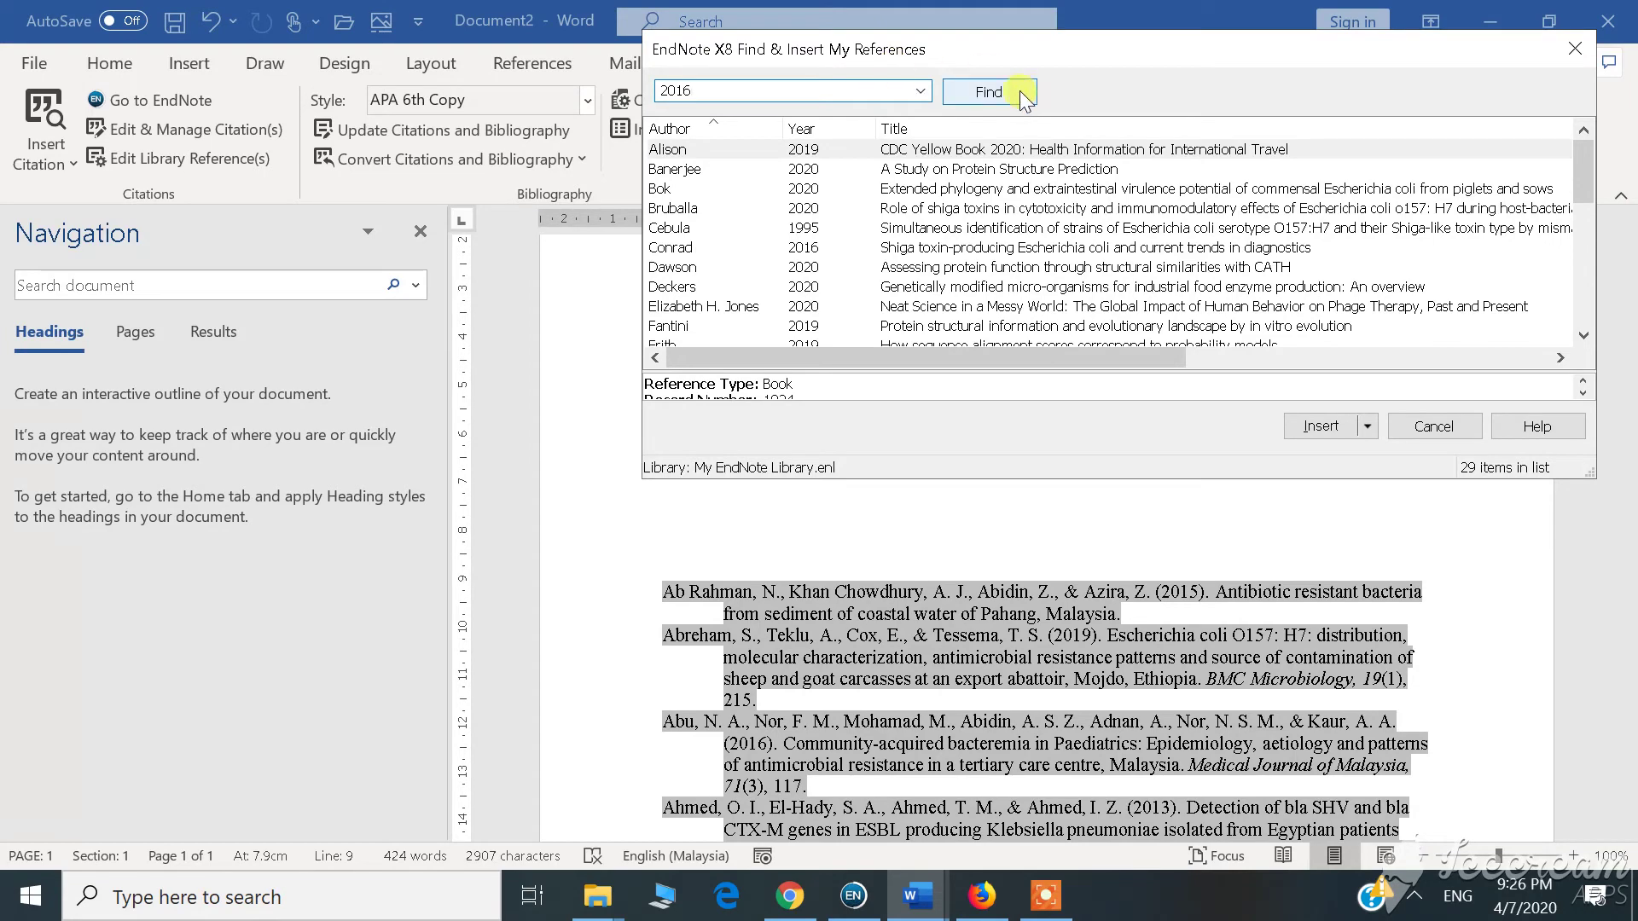
click(990, 91)
click(972, 207)
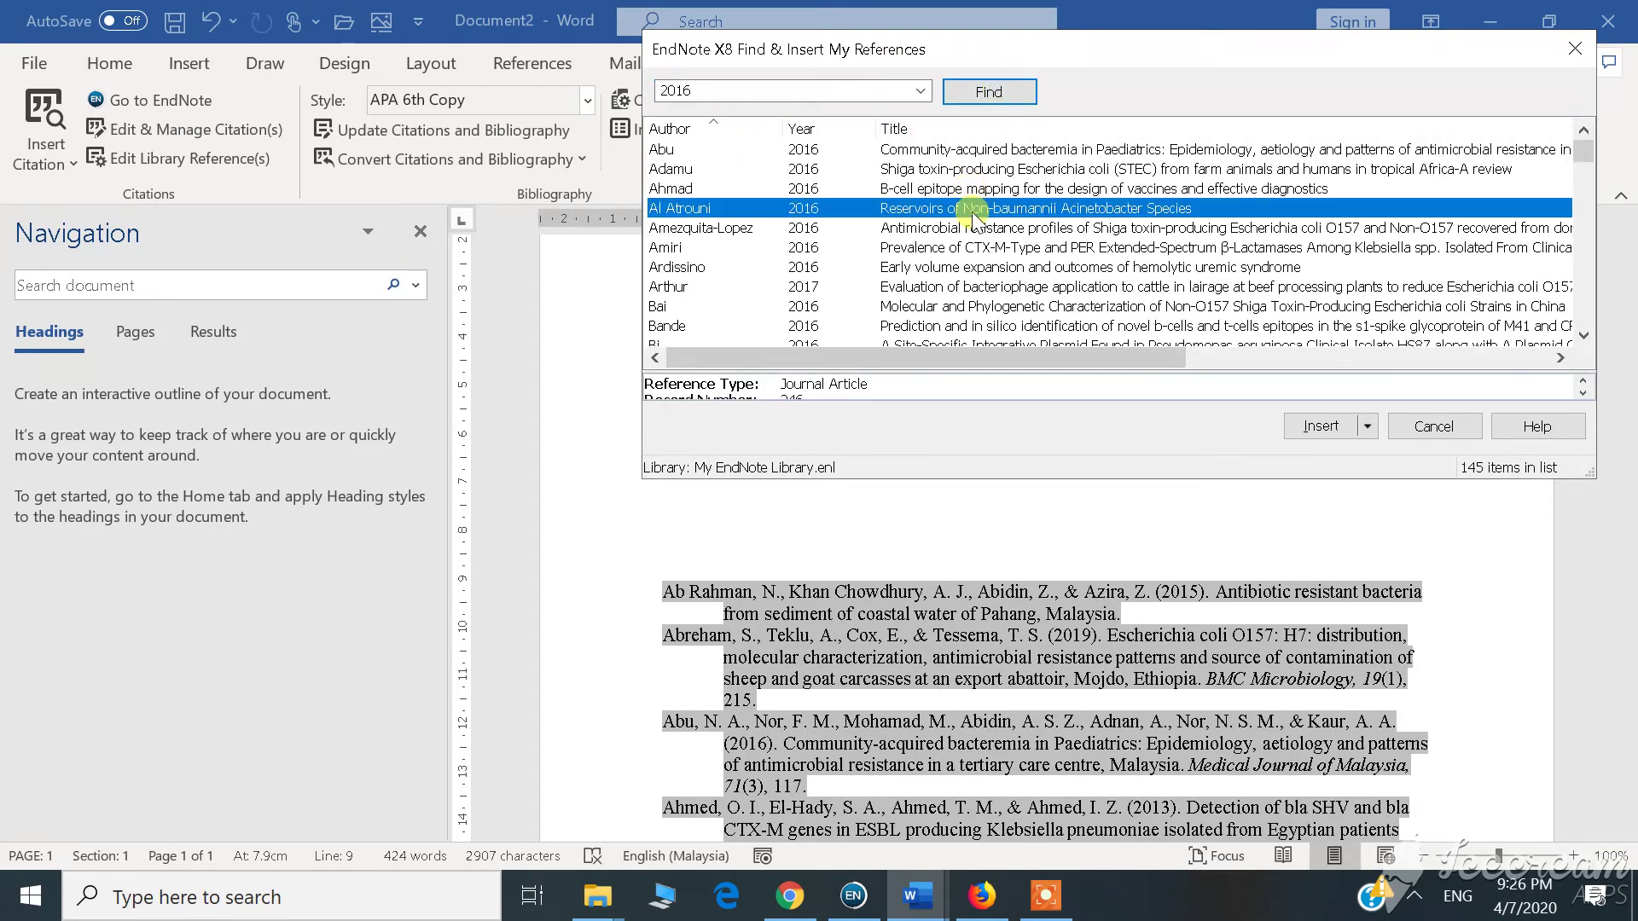
click(1321, 426)
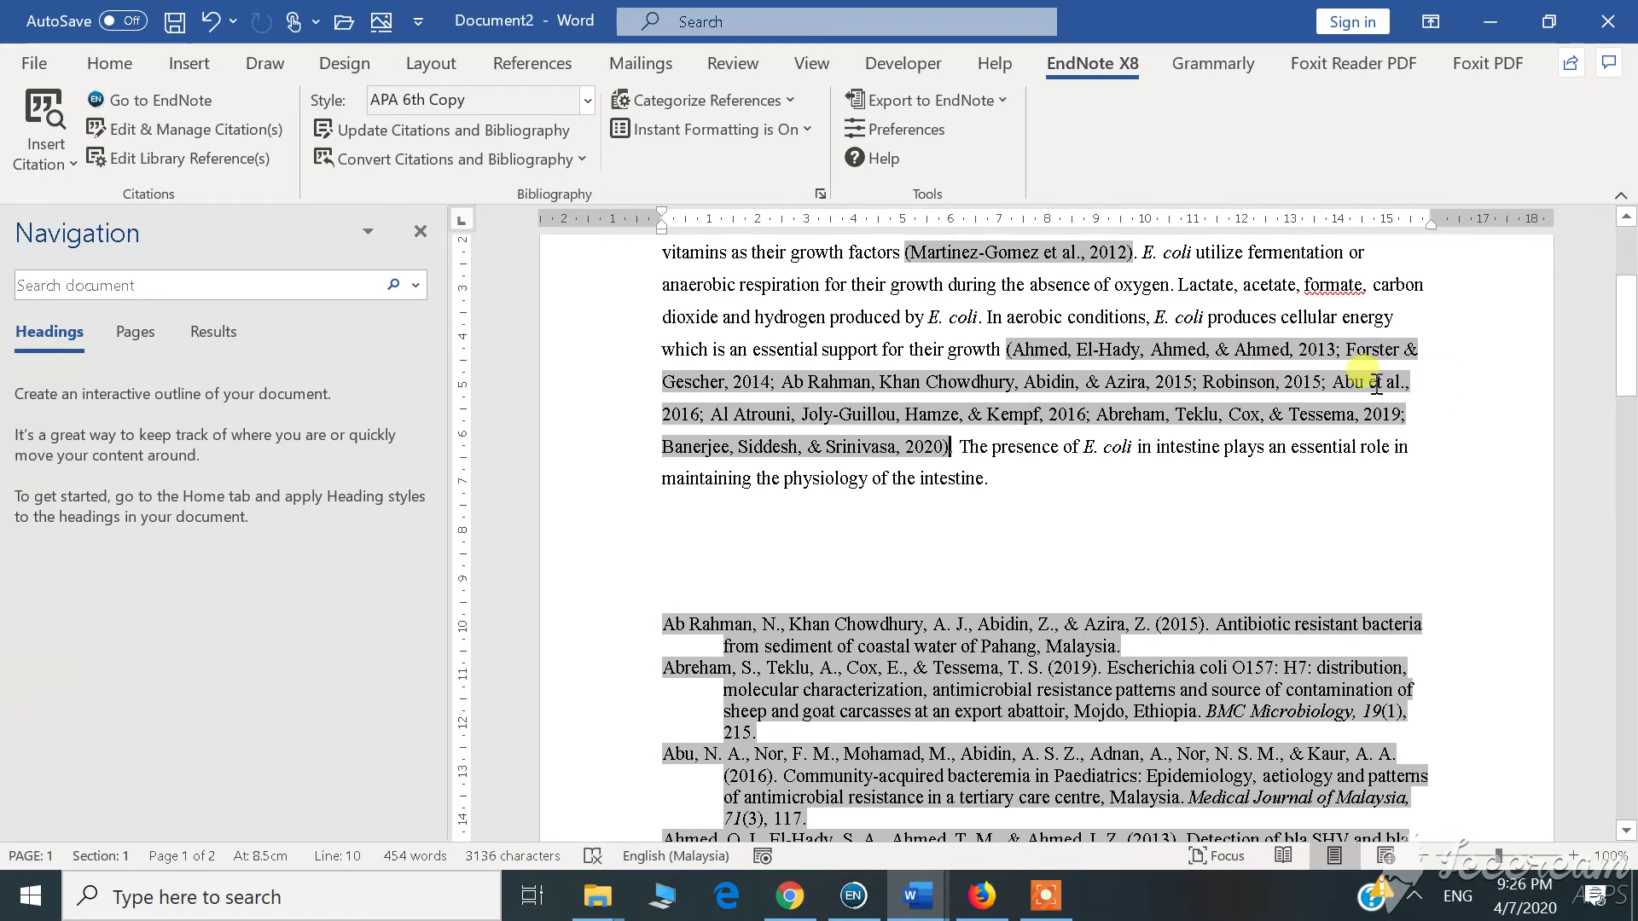
Step: Review the order of the sources in the multi-source citation and of the entries in the bibliography
click(990, 479)
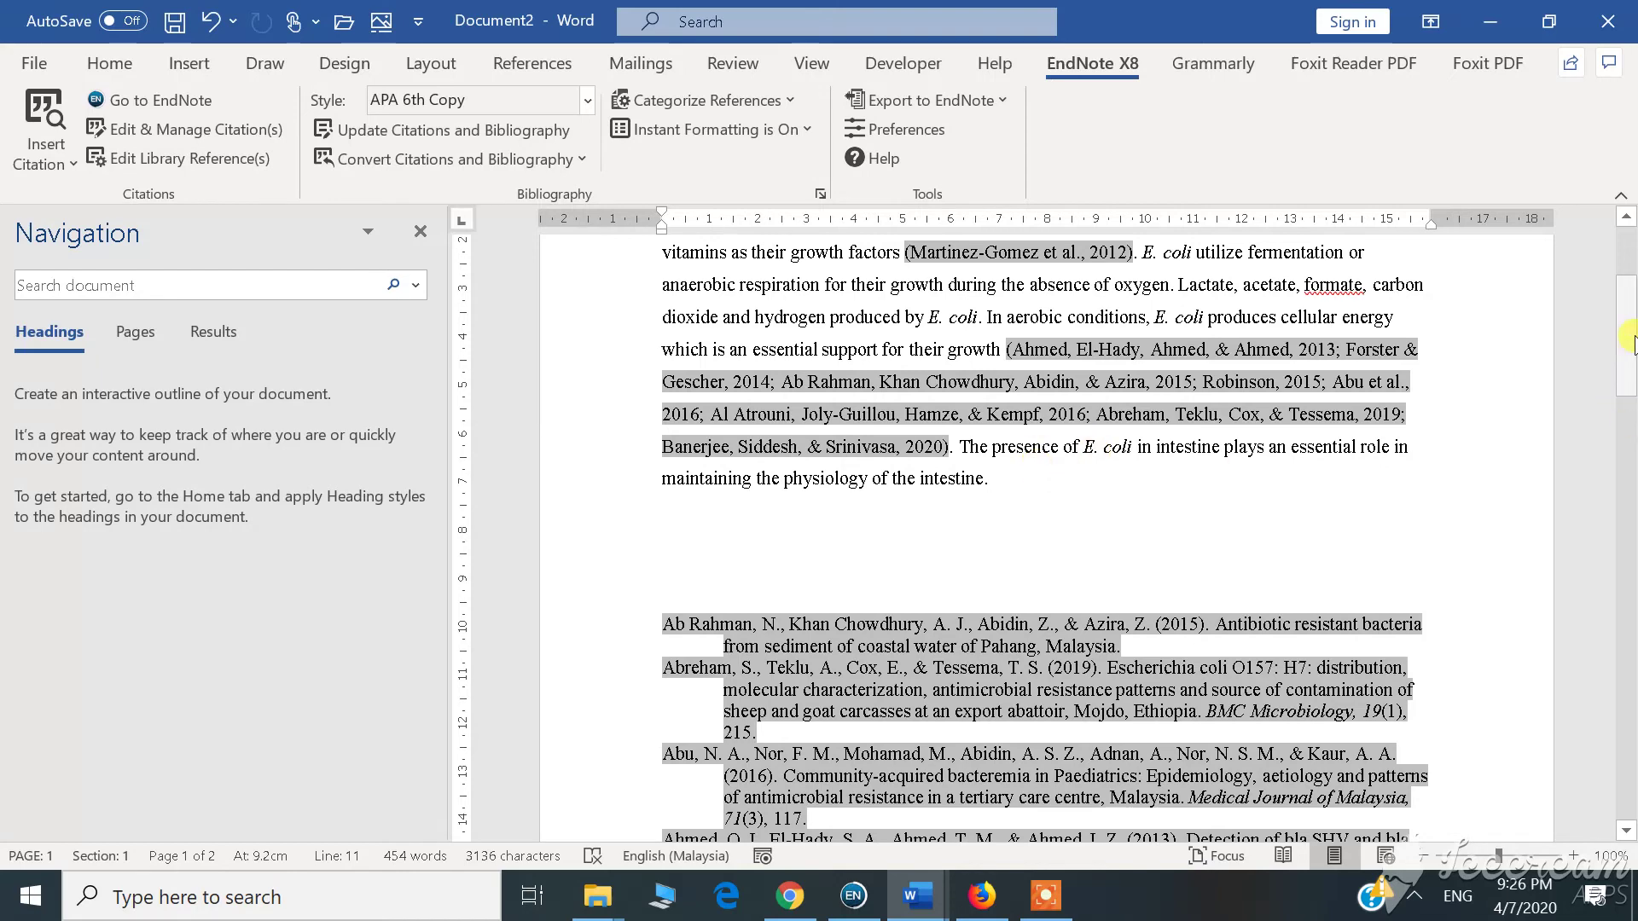
drag(1631, 340, 1631, 395)
scroll(1628, 367, up, 1)
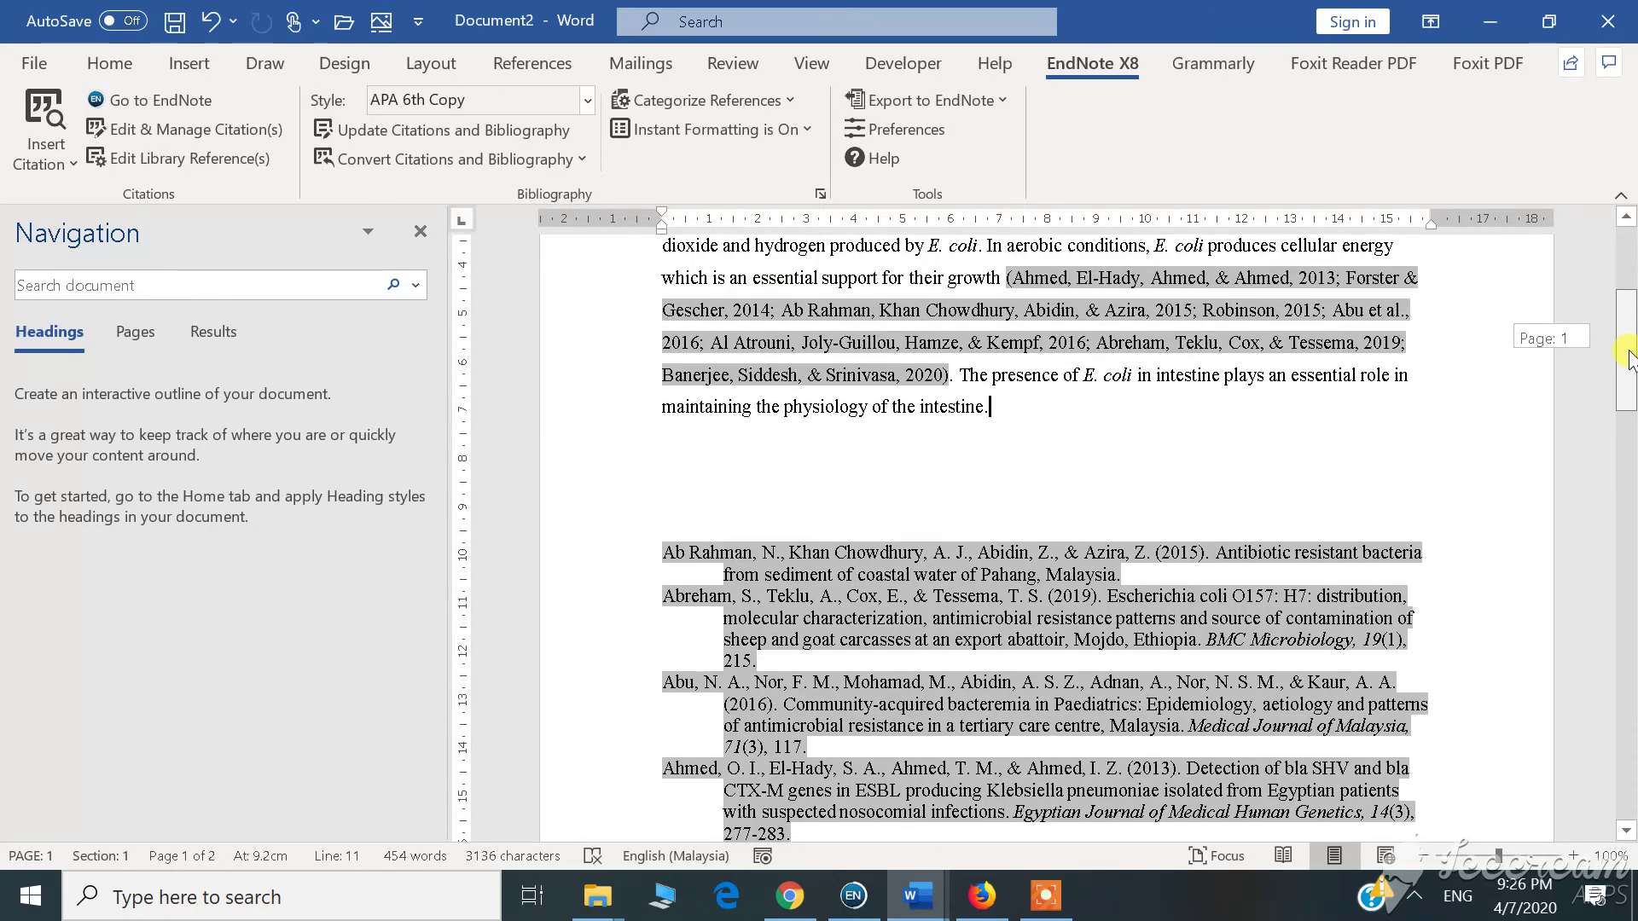
scroll(1629, 358, up, 1)
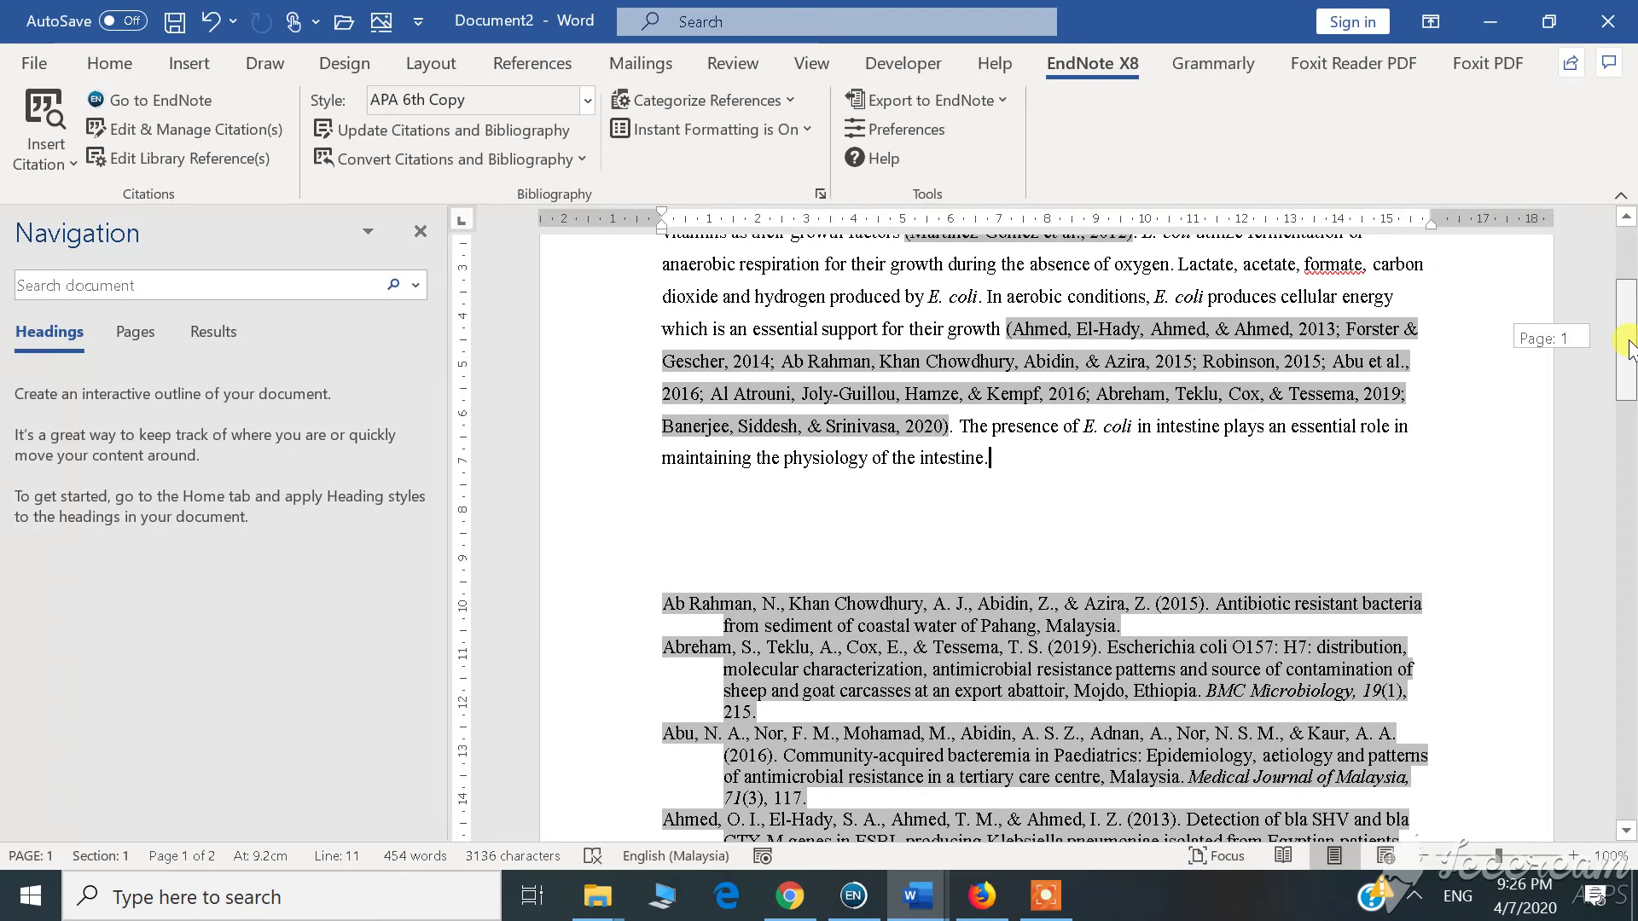
drag(1629, 345, 1629, 358)
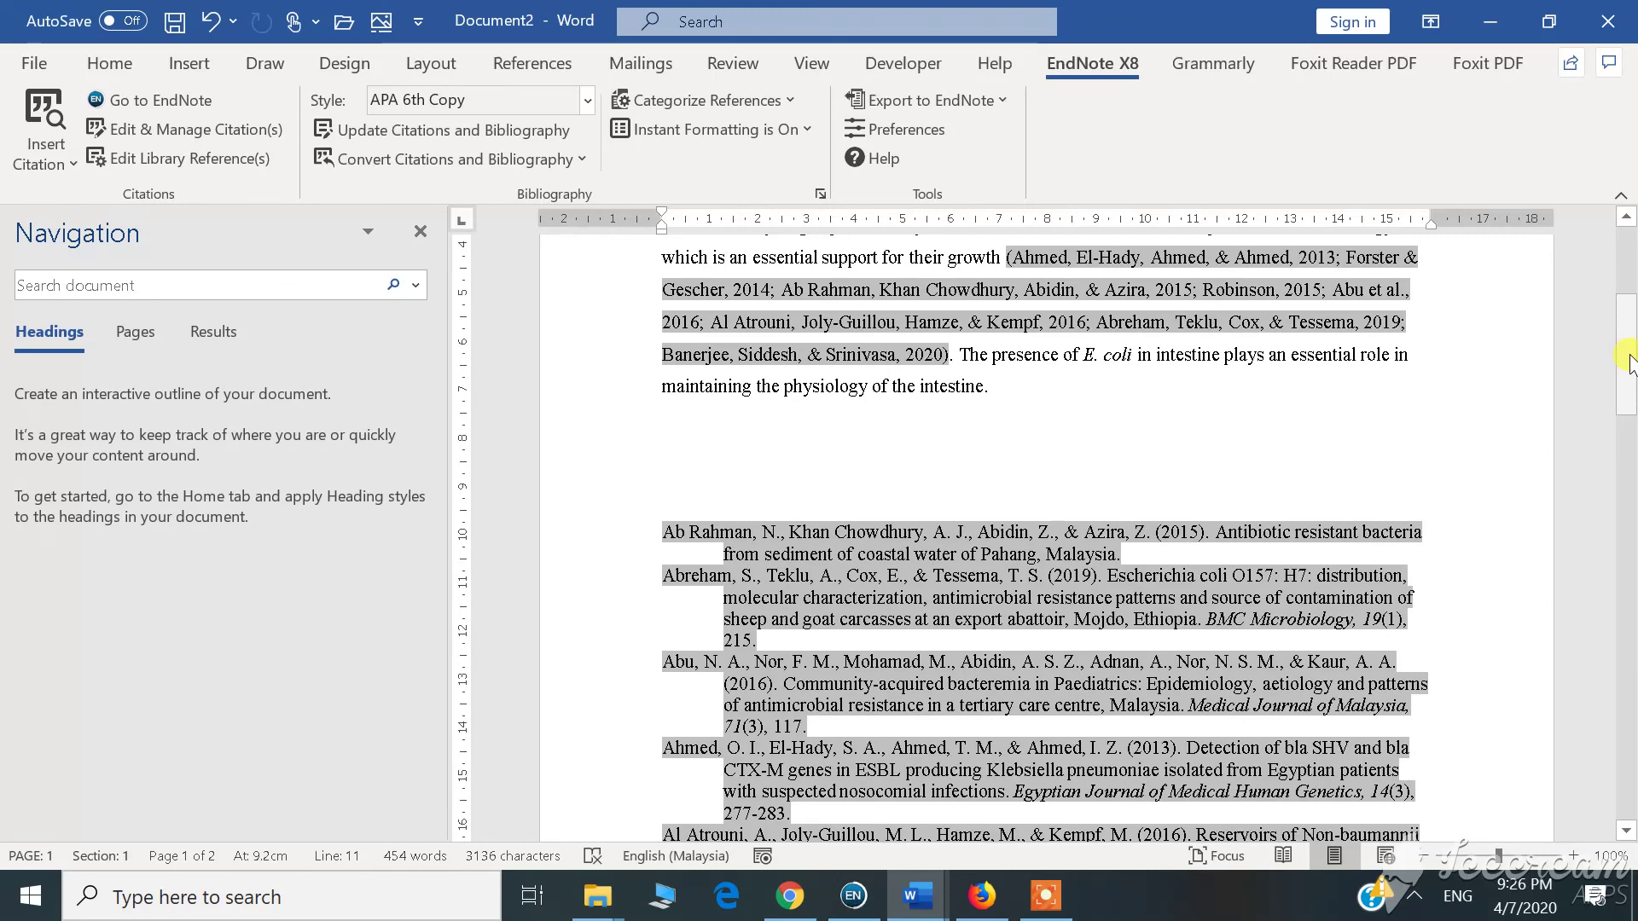
drag(1630, 358, 1629, 401)
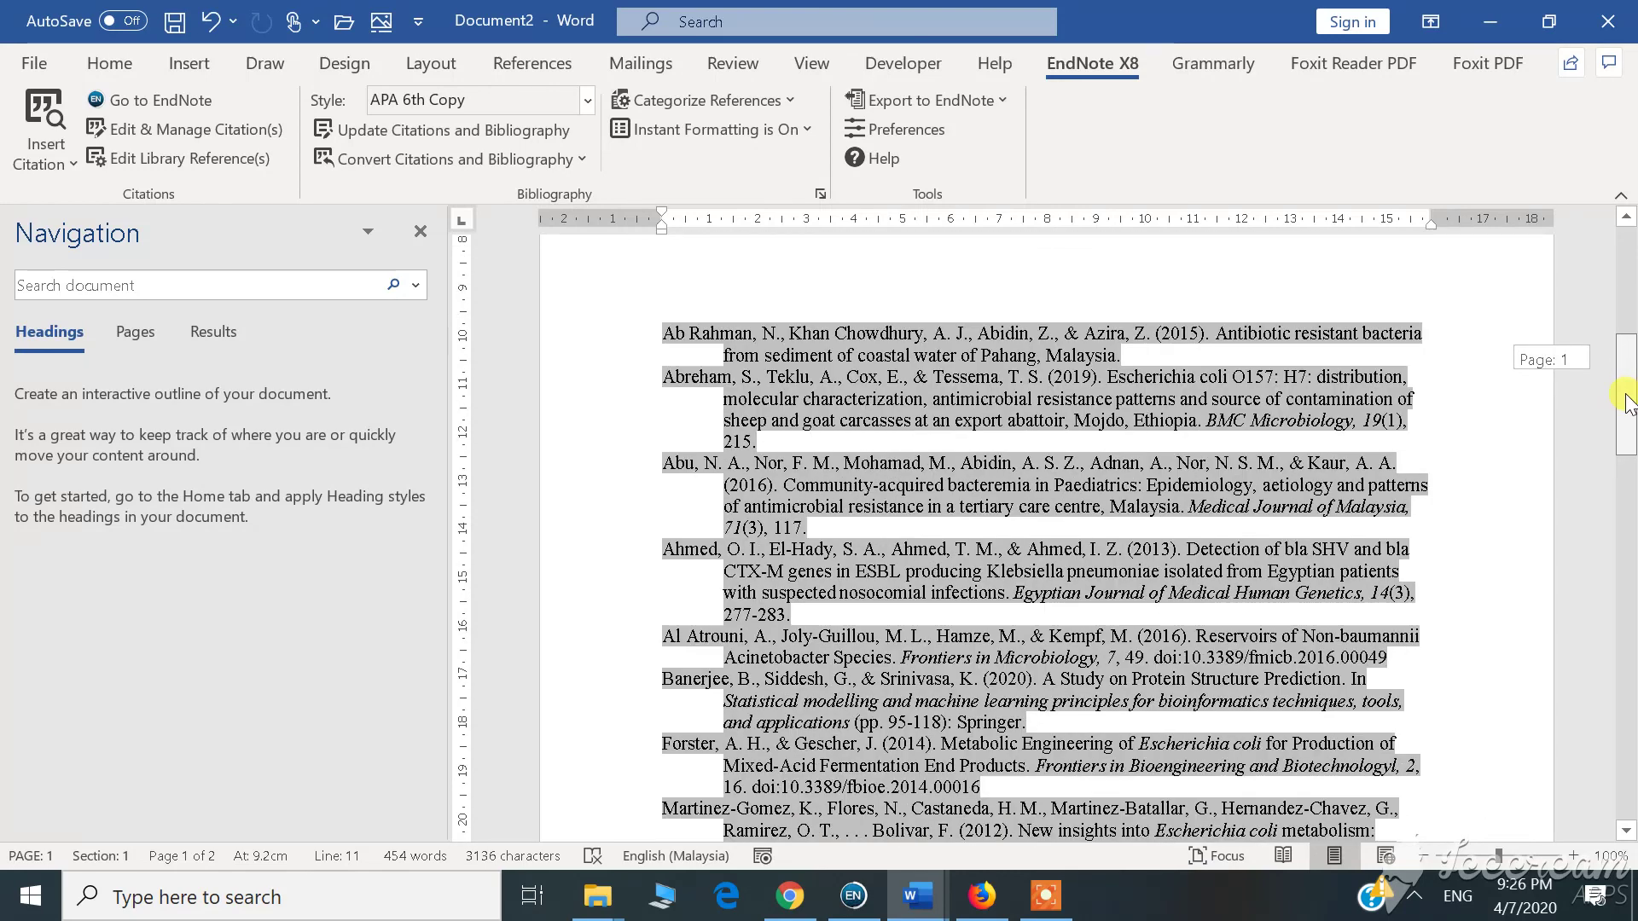
click(1049, 900)
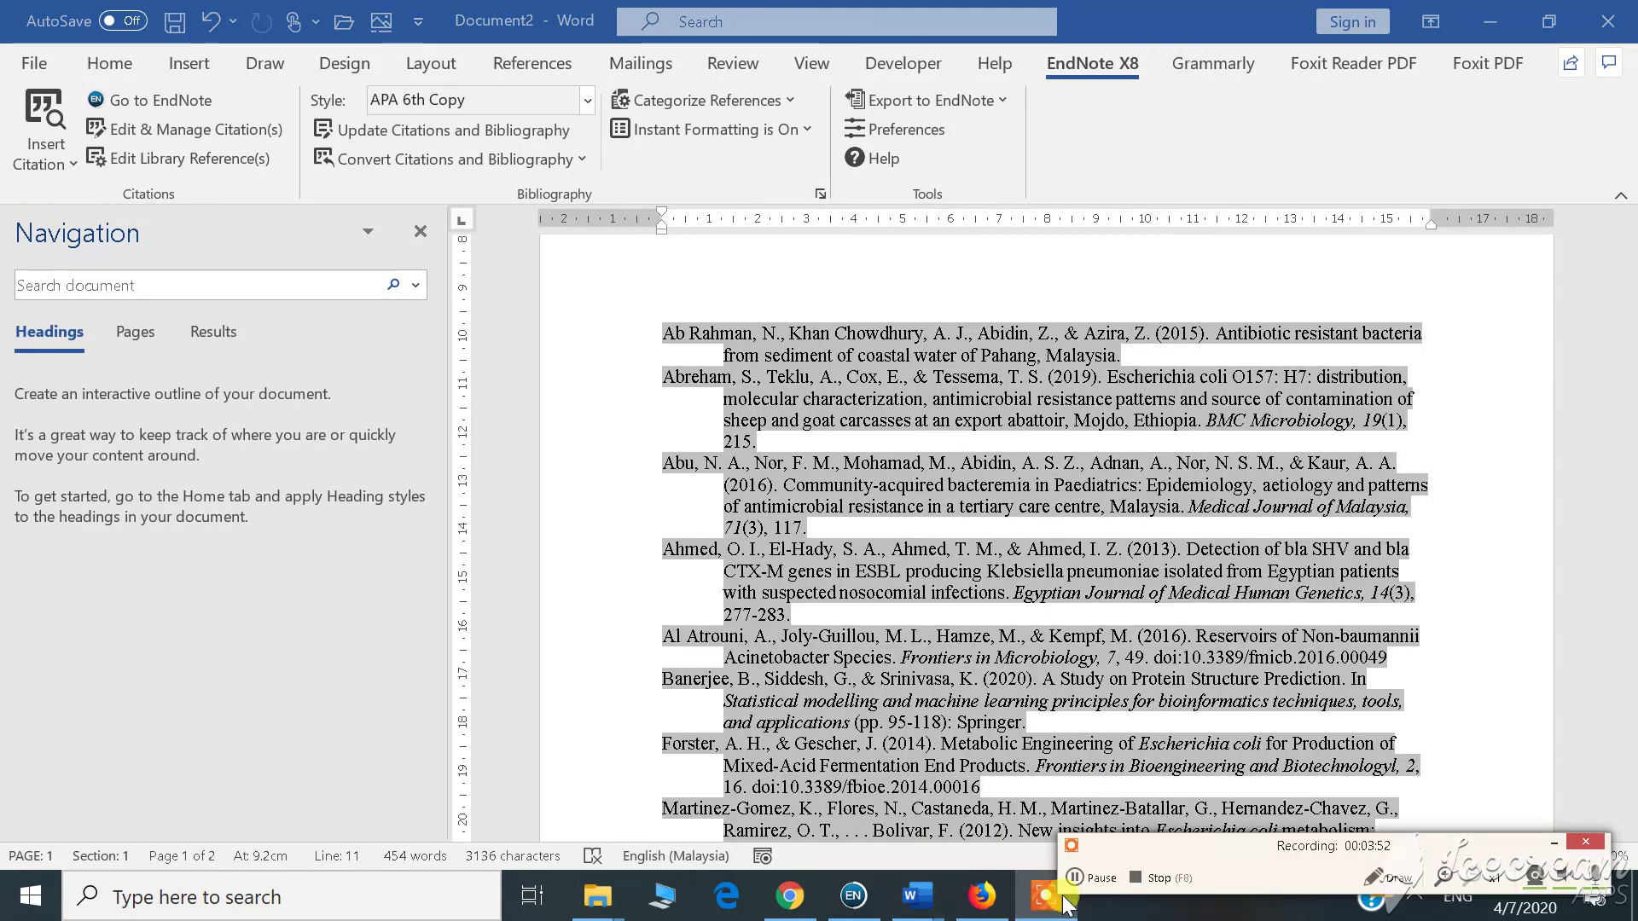